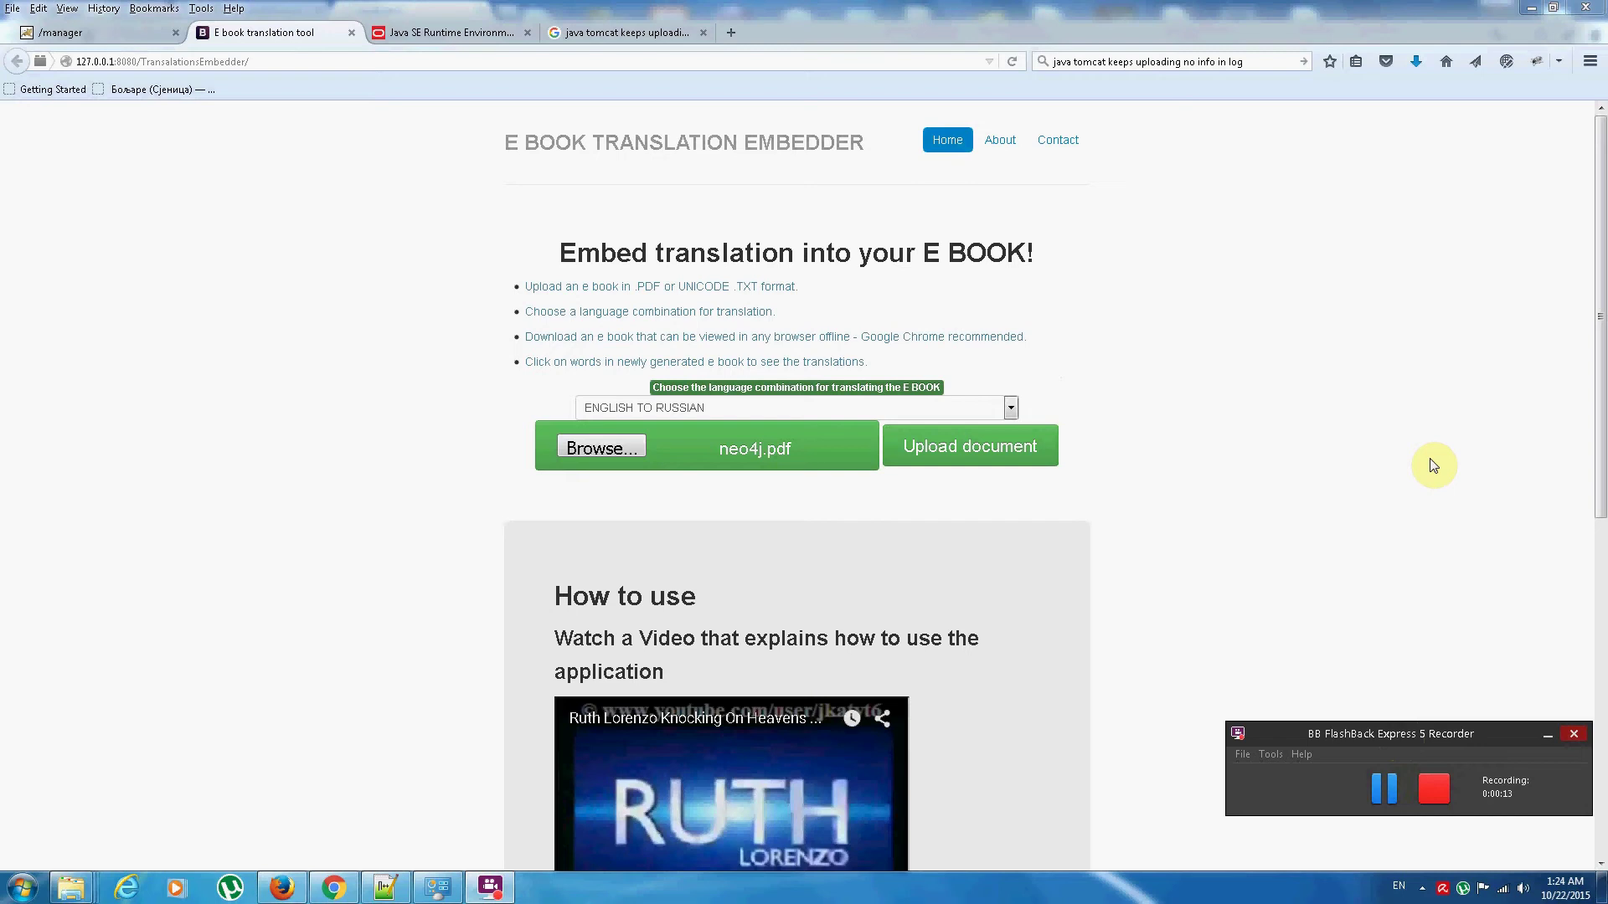
# Pick 'Der Damon und Fraulein Prym - Paulo Coelho.txt' from the Desktop as the ebook to upload
pyautogui.moveTo(1505, 730); pyautogui.dragTo(1480, 821)
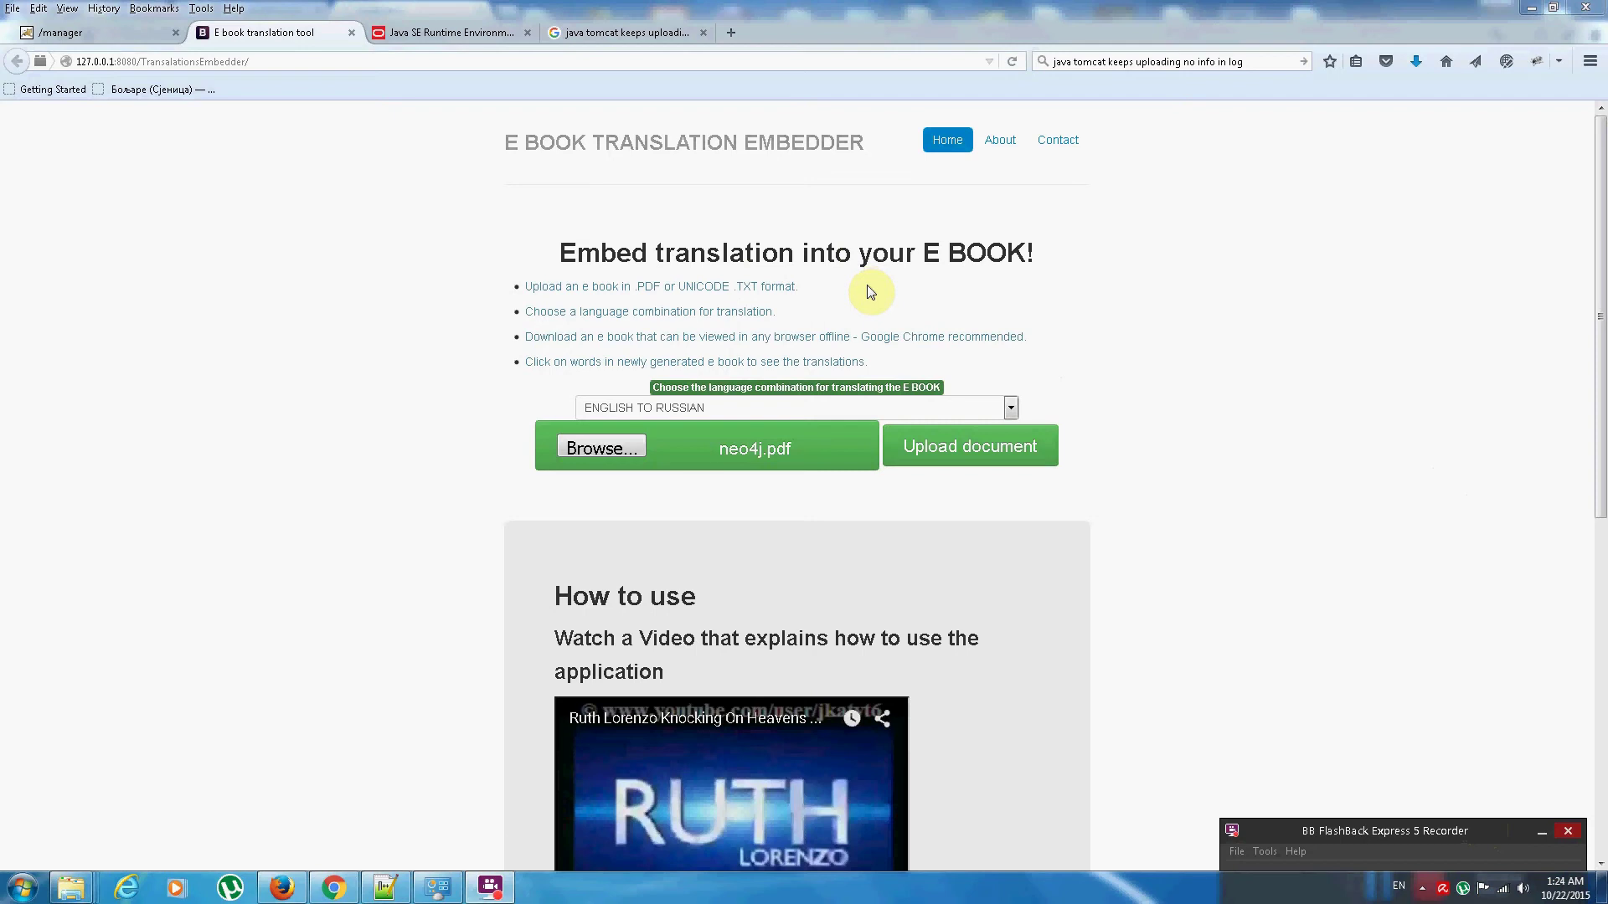
pyautogui.doubleClick(746, 311)
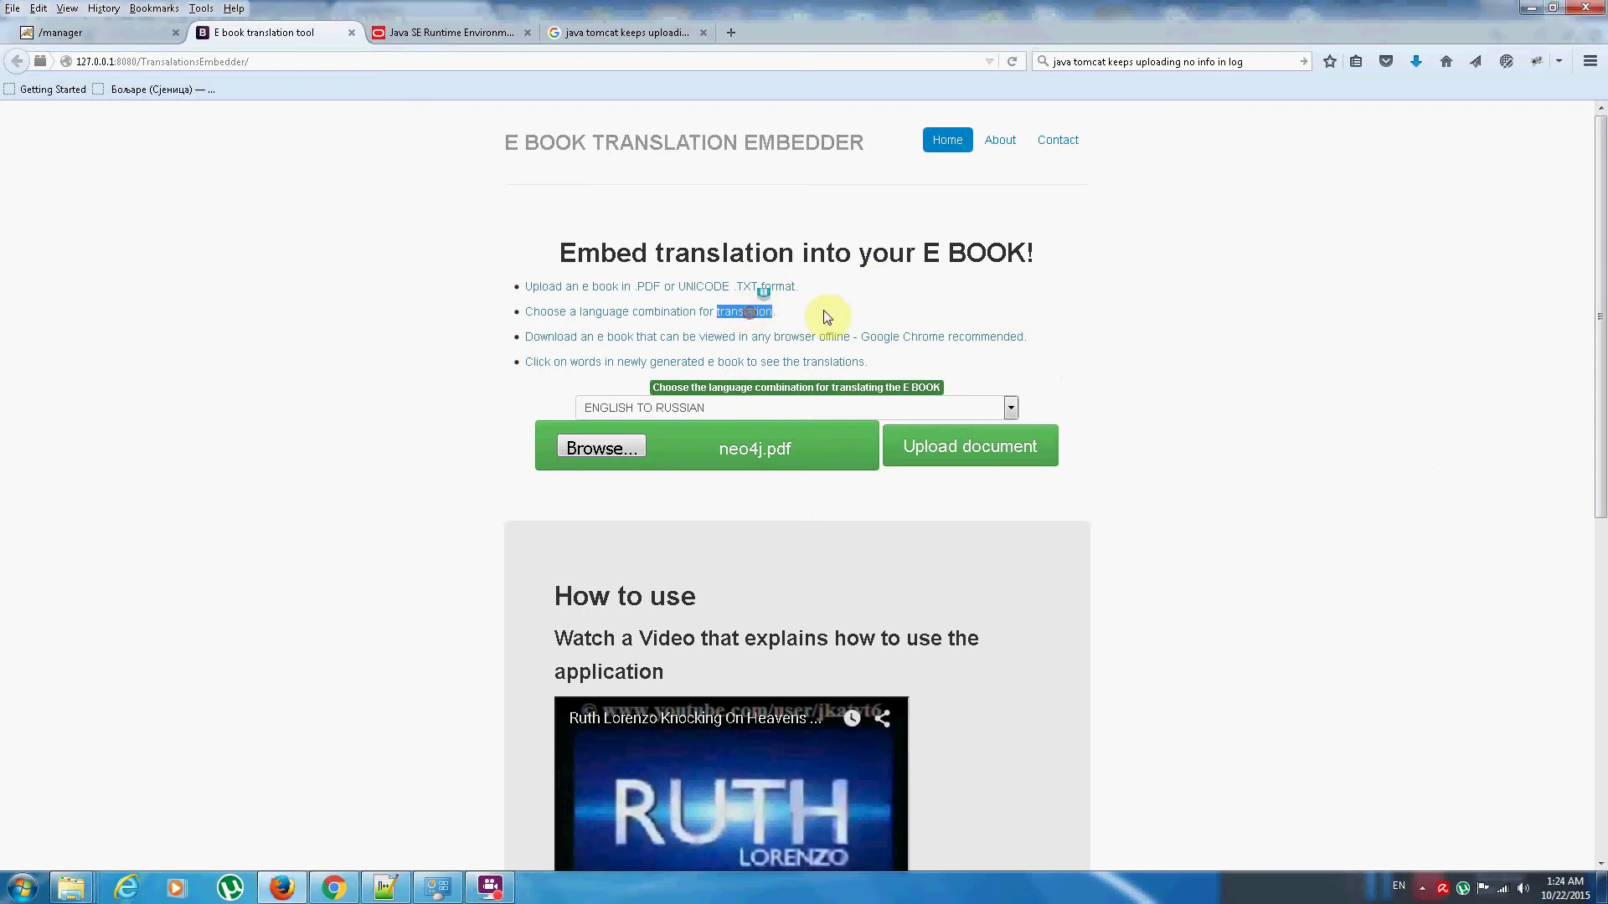
pyautogui.click(868, 315)
pyautogui.click(609, 453)
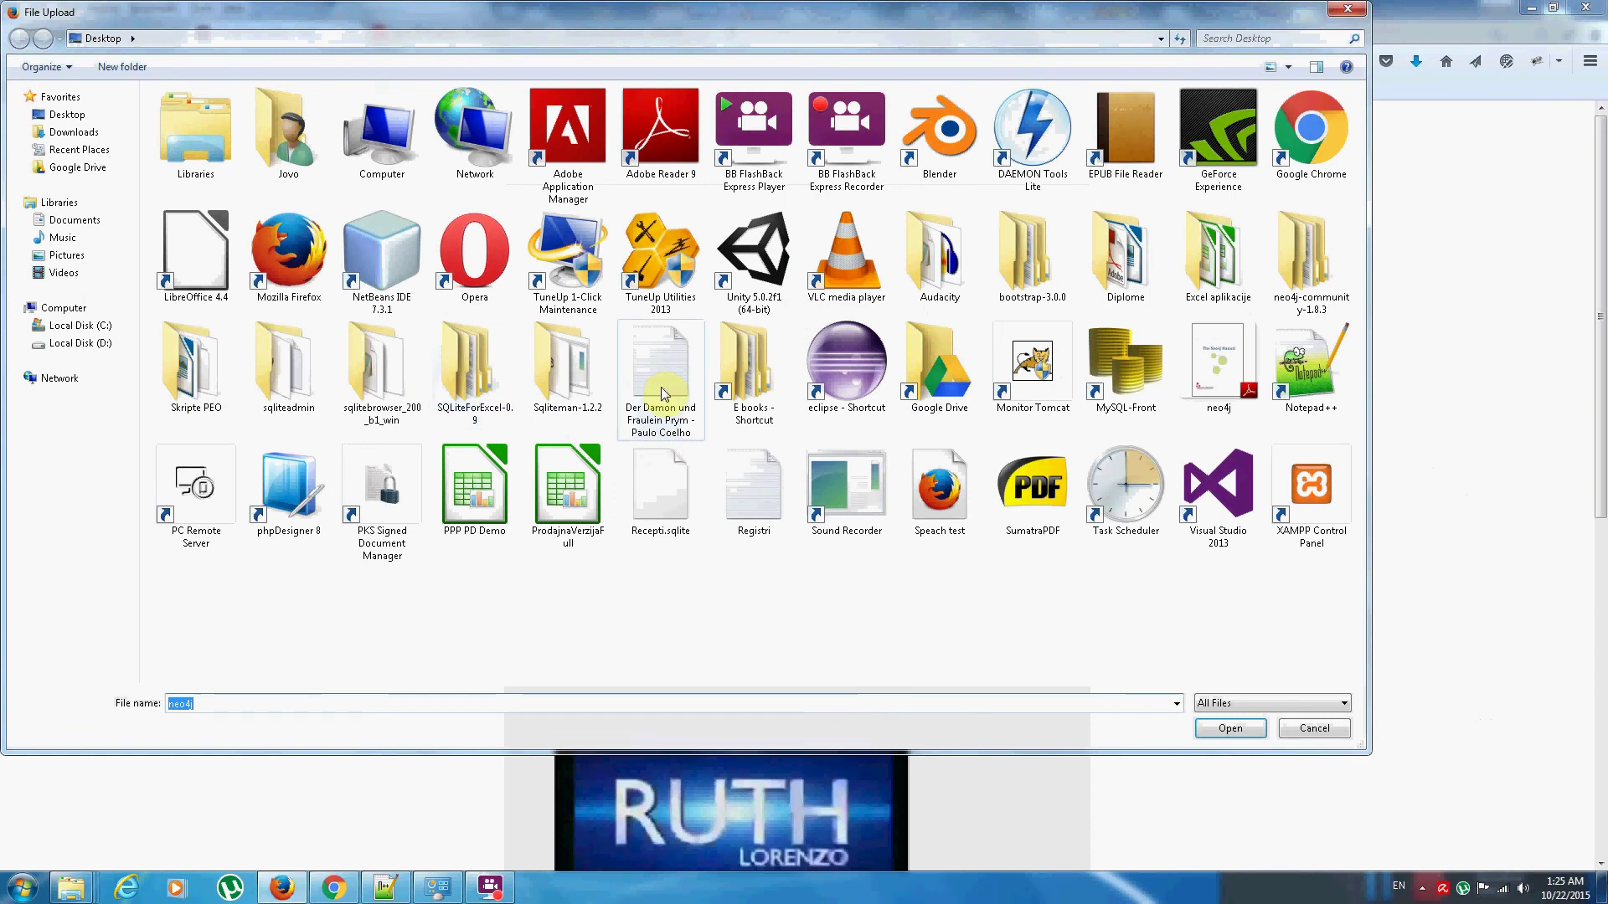
pyautogui.click(664, 383)
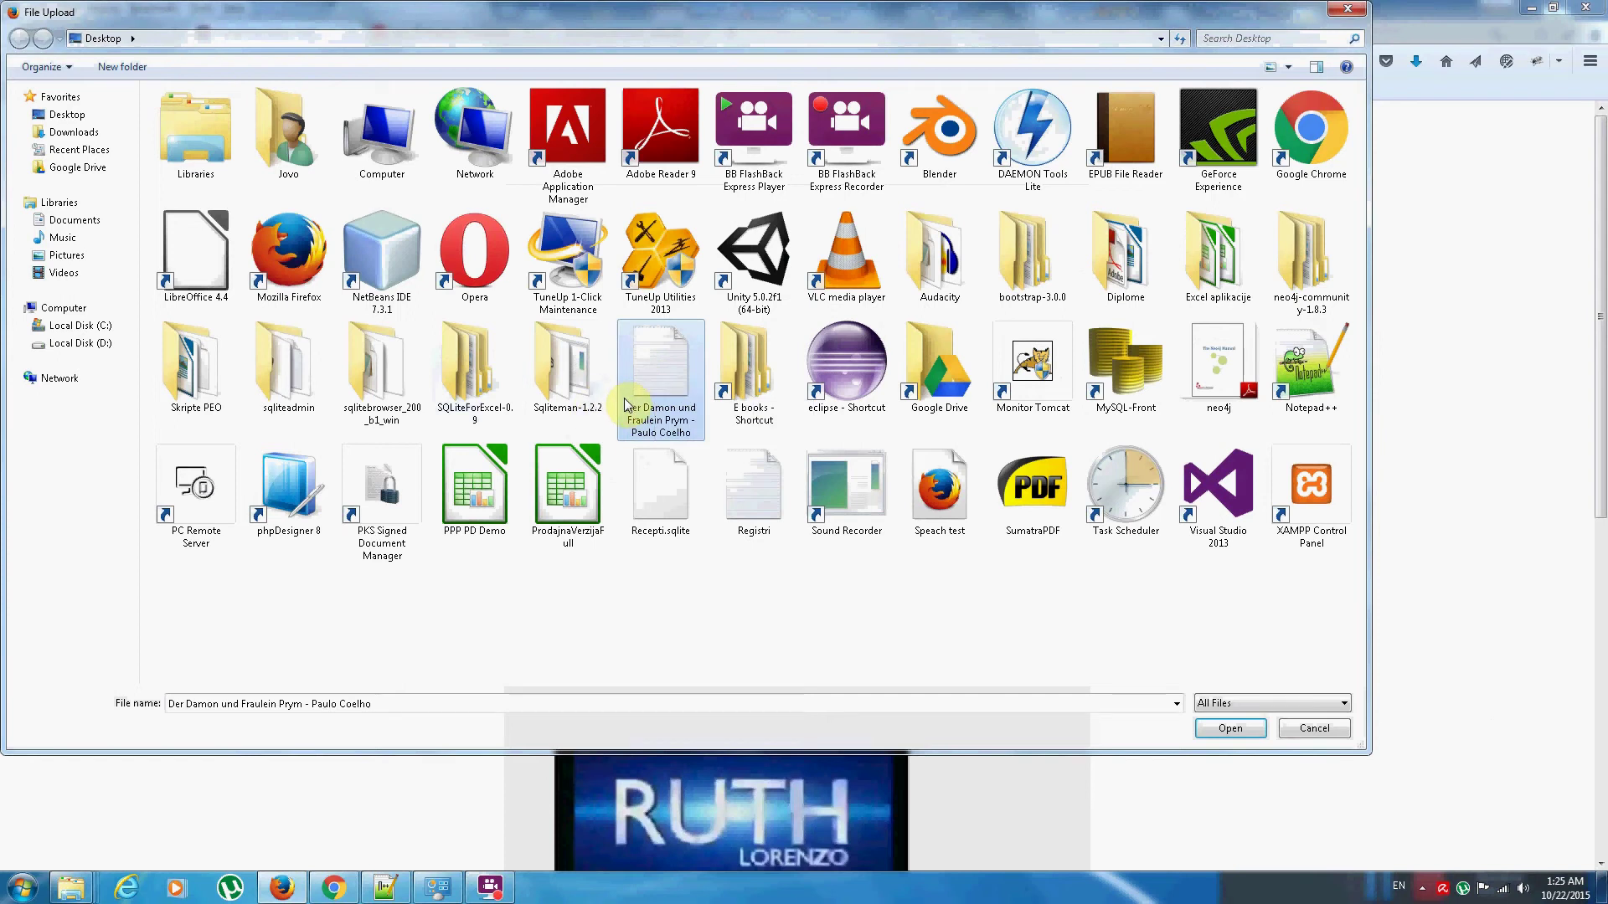
# Upload the chosen ebook with GERMAN TO ENGLISH and open the resulting Der-4.htm in Google Chrome
pyautogui.click(1238, 730)
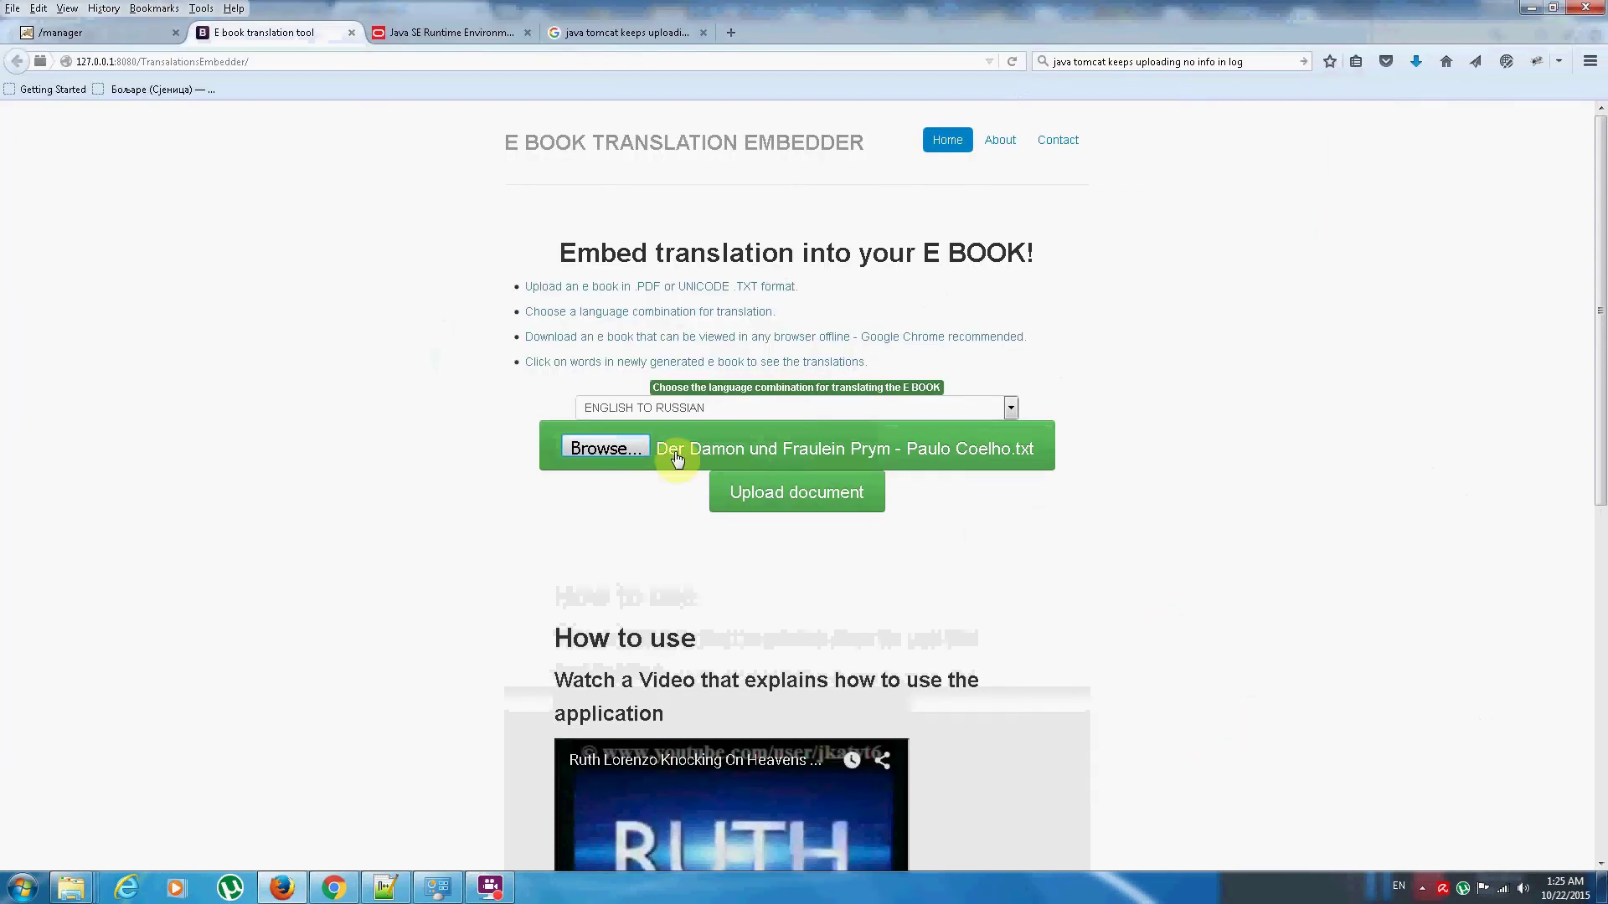
pyautogui.click(742, 410)
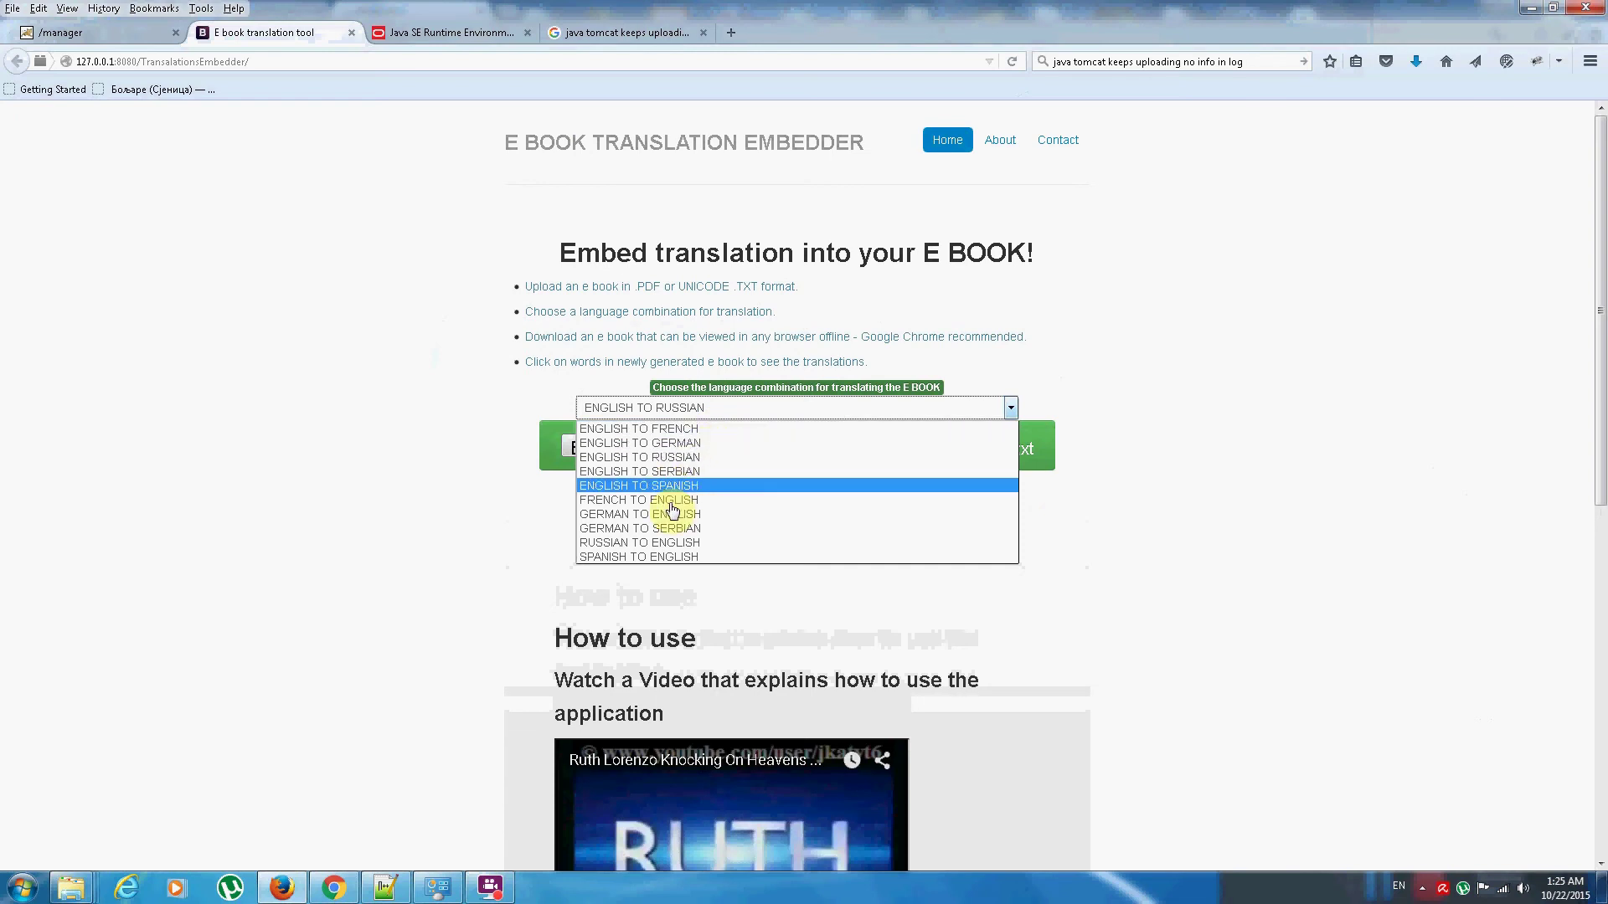
pyautogui.click(624, 516)
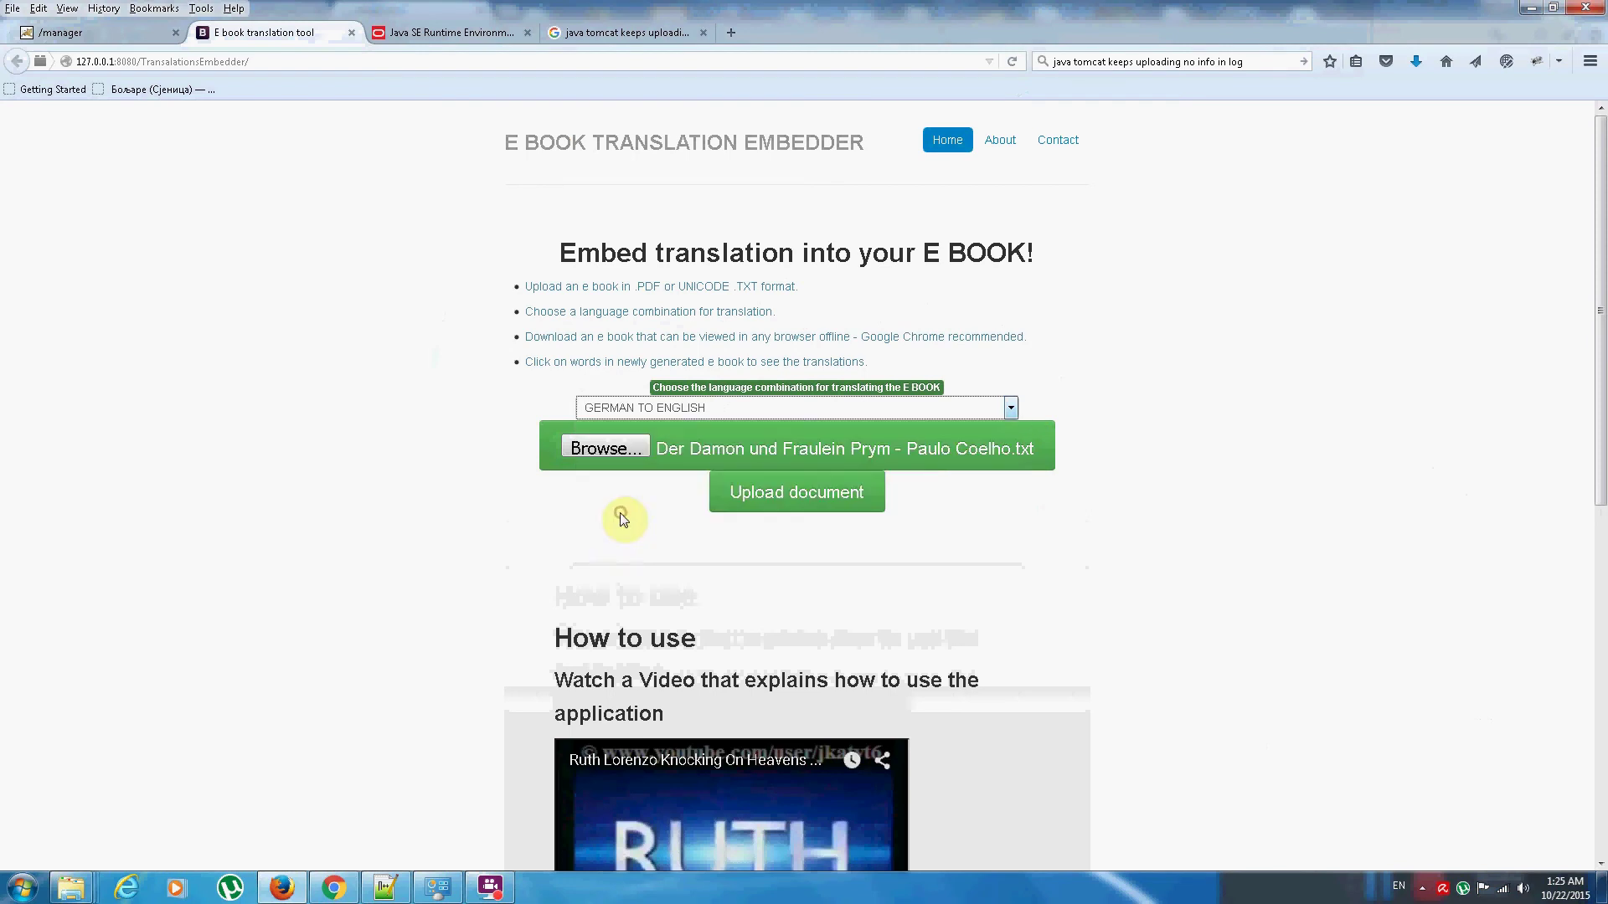
pyautogui.click(793, 494)
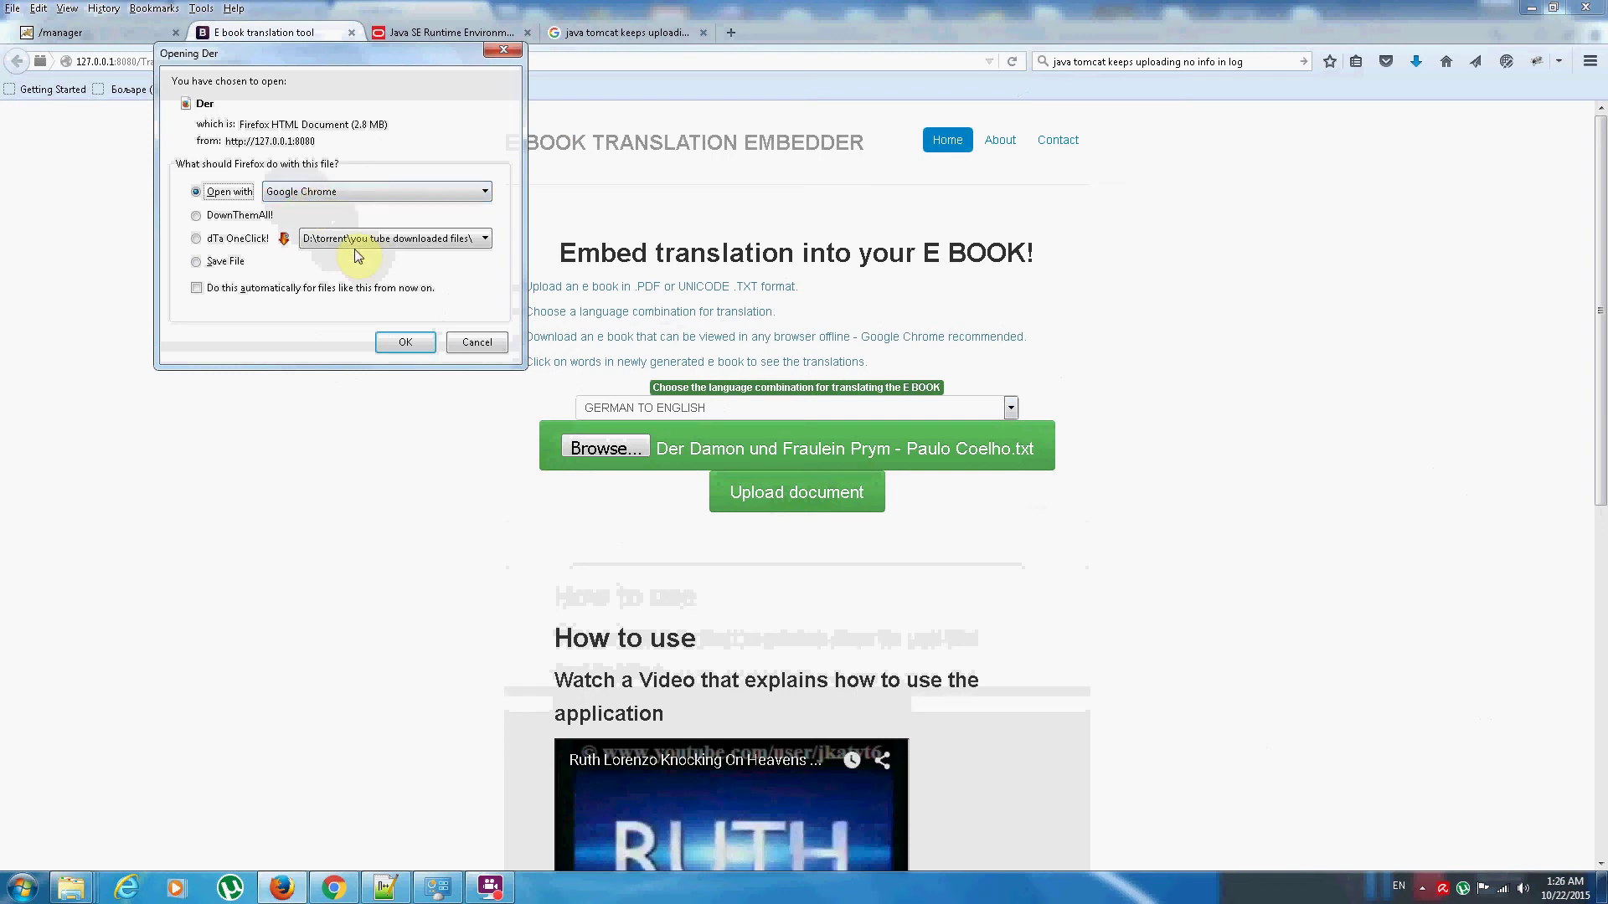
pyautogui.click(407, 340)
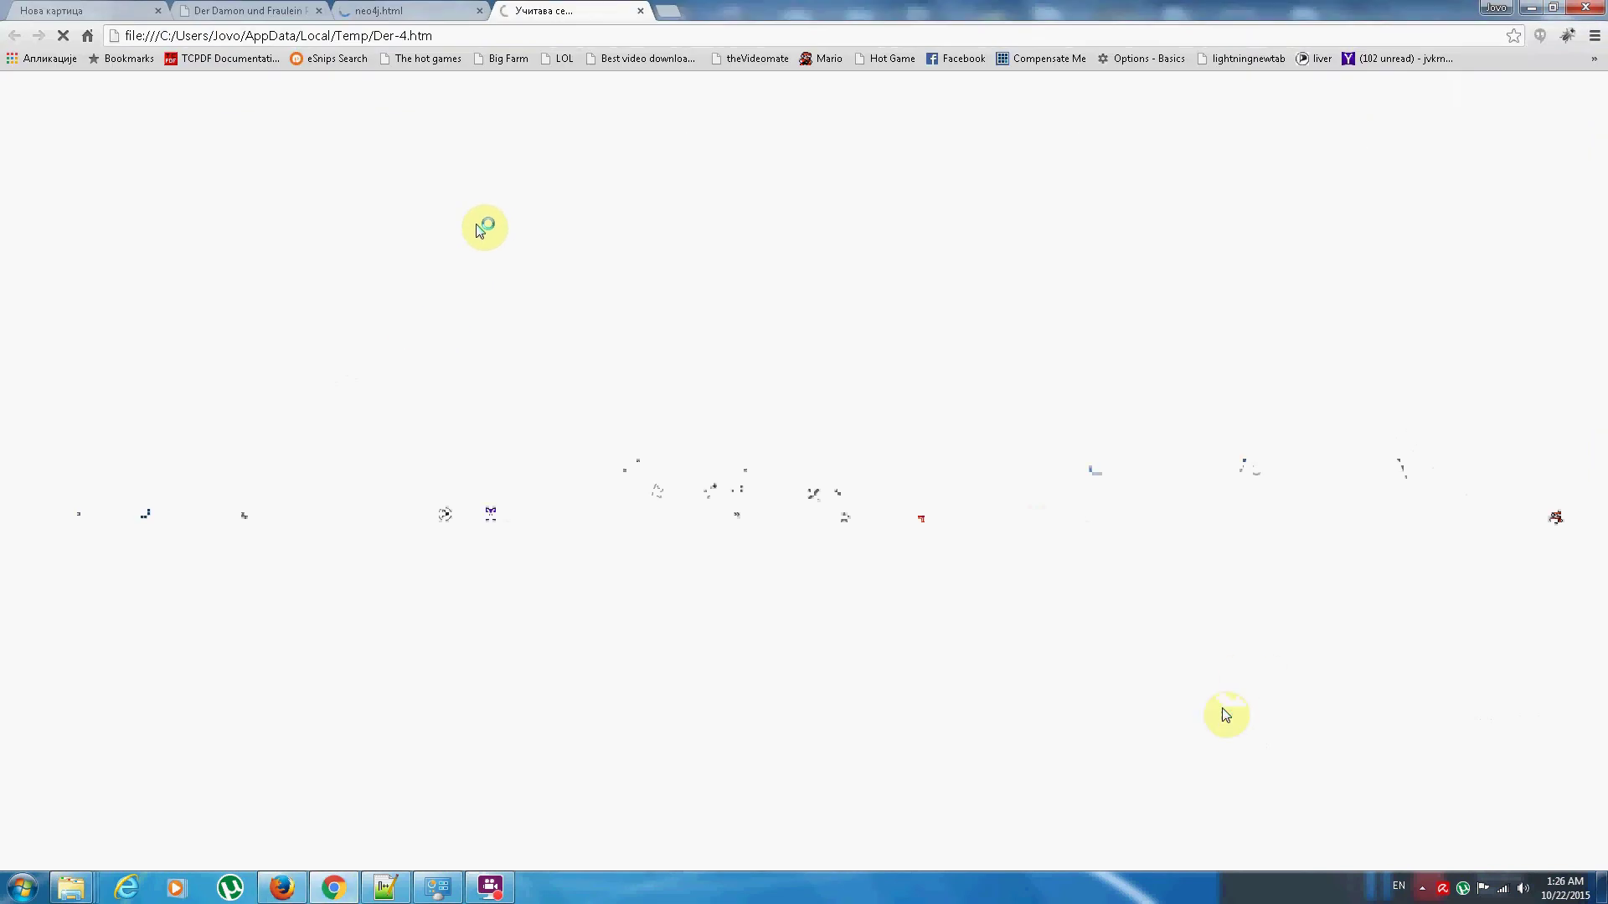
# Close the neo4j and older German book tabs, then check translations of 'sich' and 'bleiben'
pyautogui.click(479, 10)
pyautogui.click(319, 10)
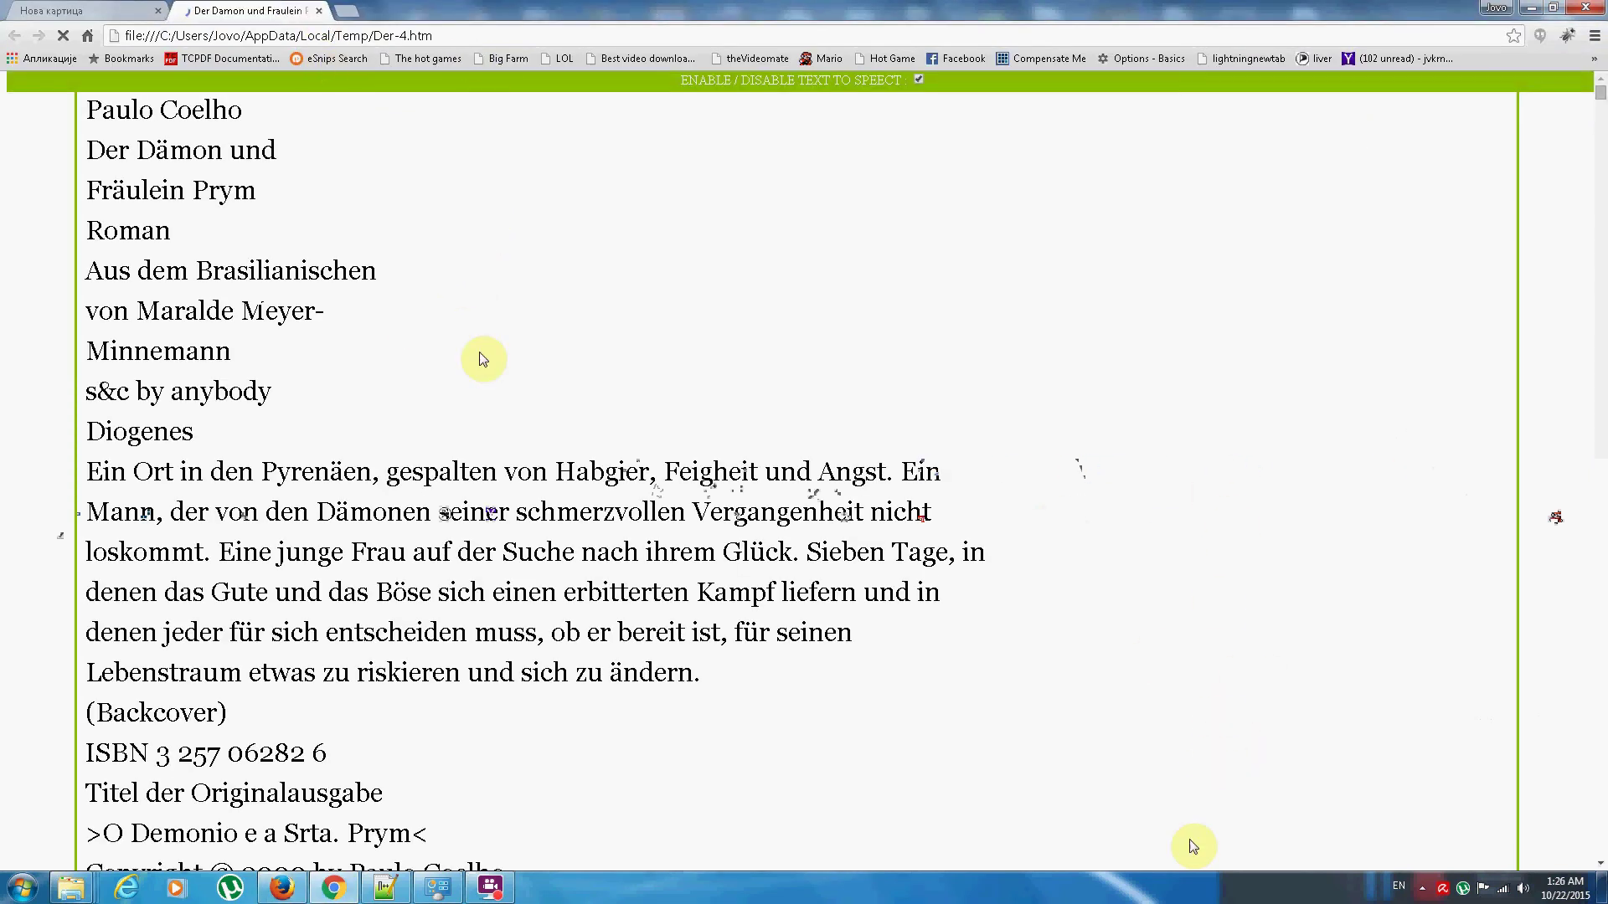
pyautogui.scroll(-18, 480, 407)
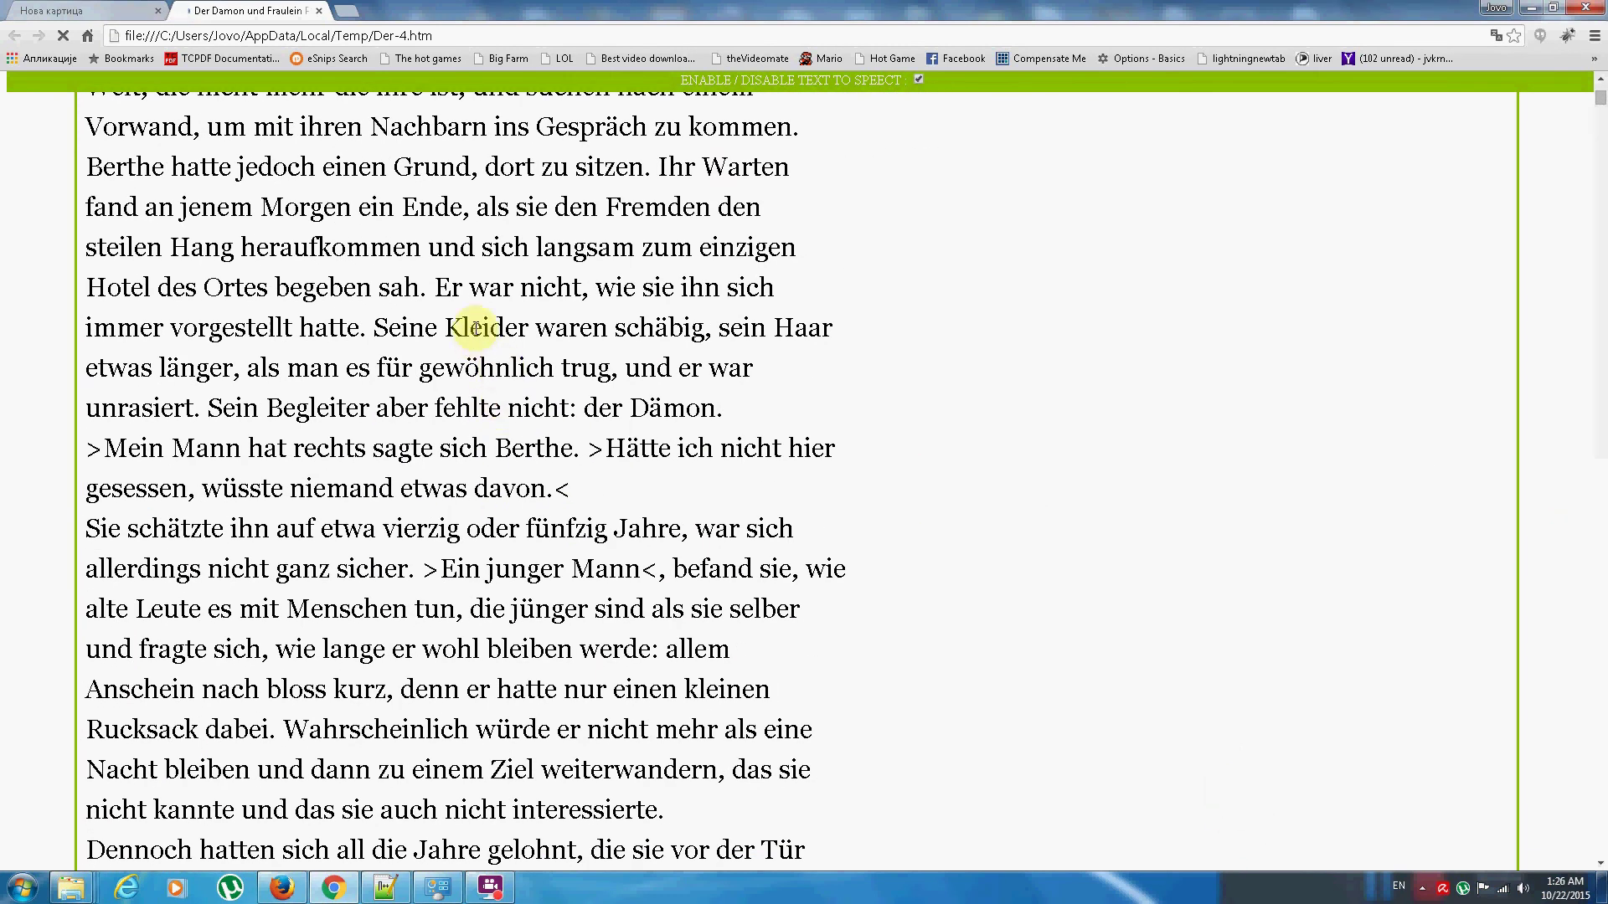
pyautogui.scroll(1, 486, 326)
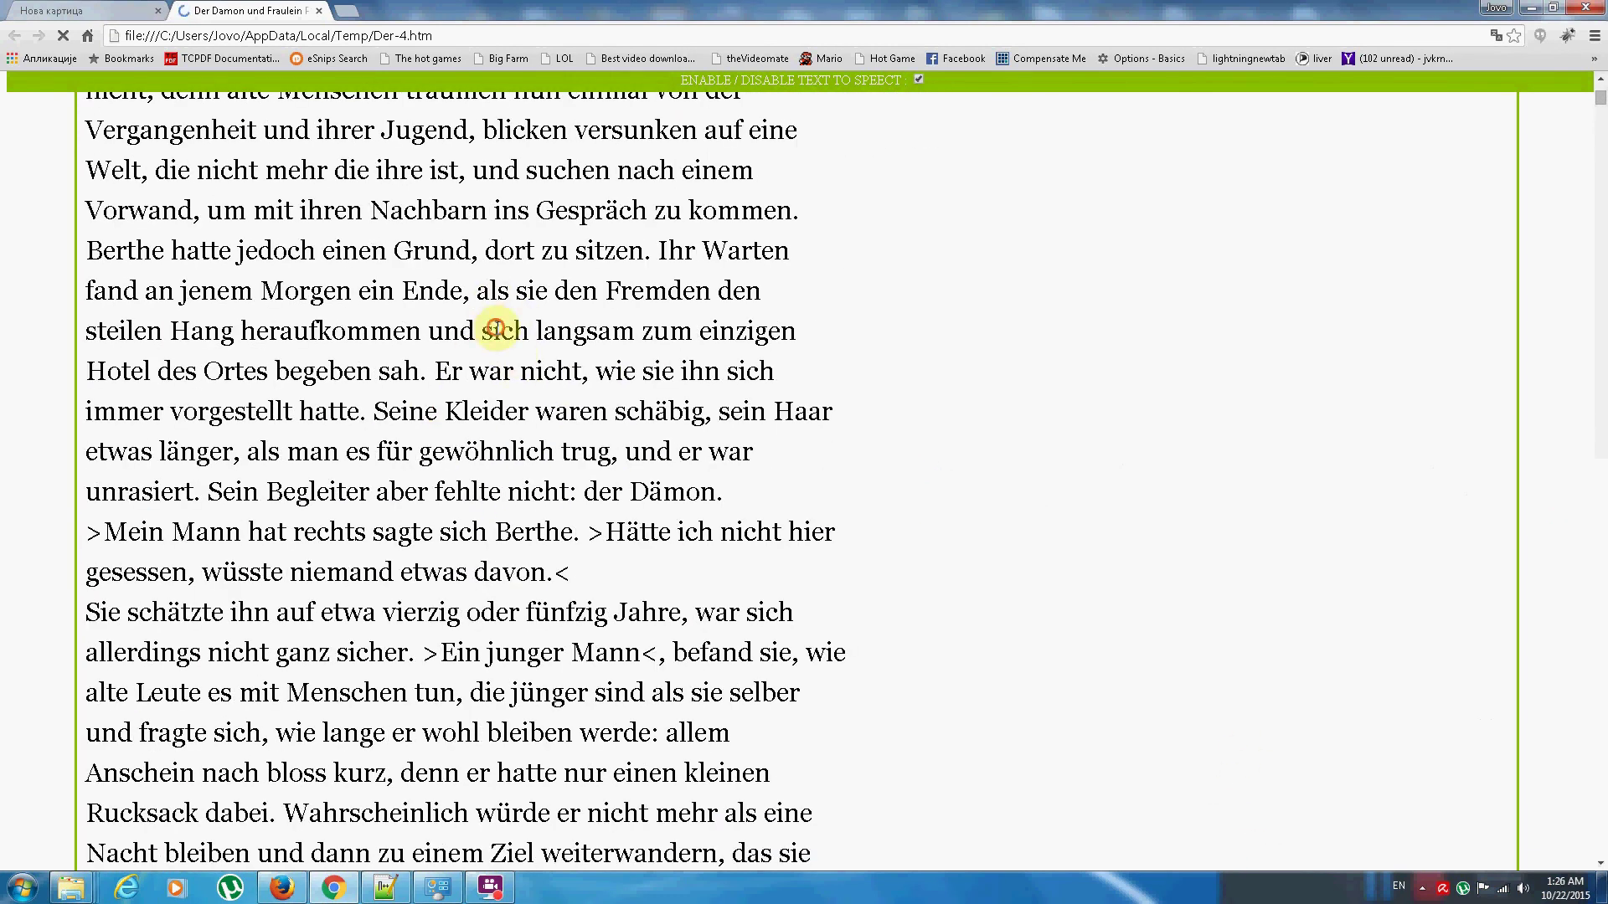
pyautogui.doubleClick(502, 331)
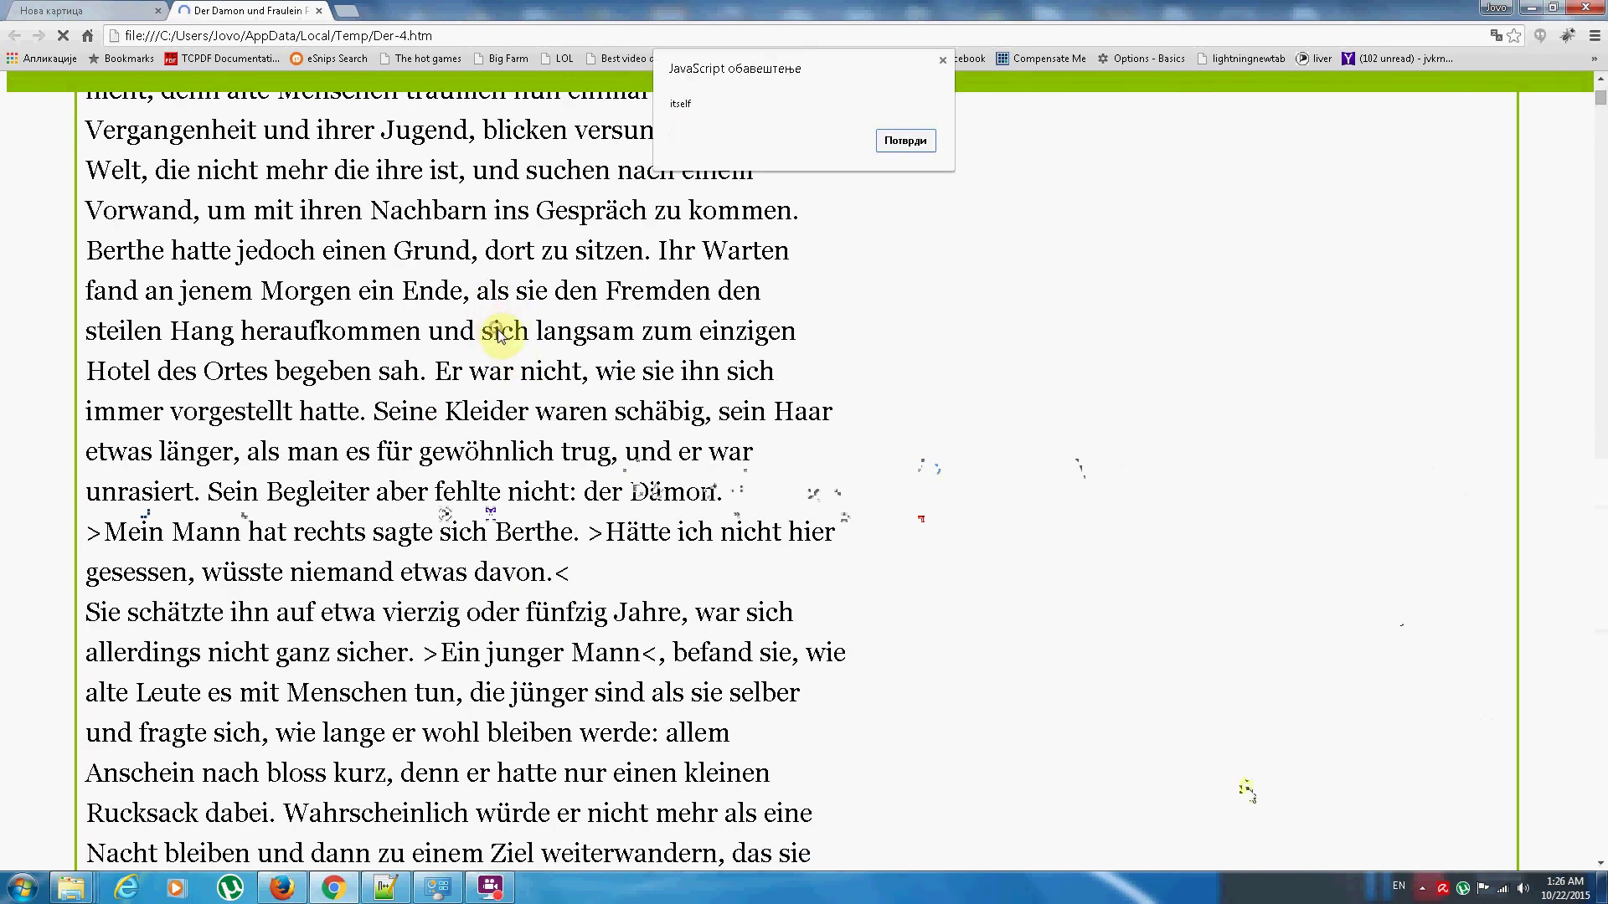
pyautogui.click(913, 141)
pyautogui.scroll(-3, 481, 447)
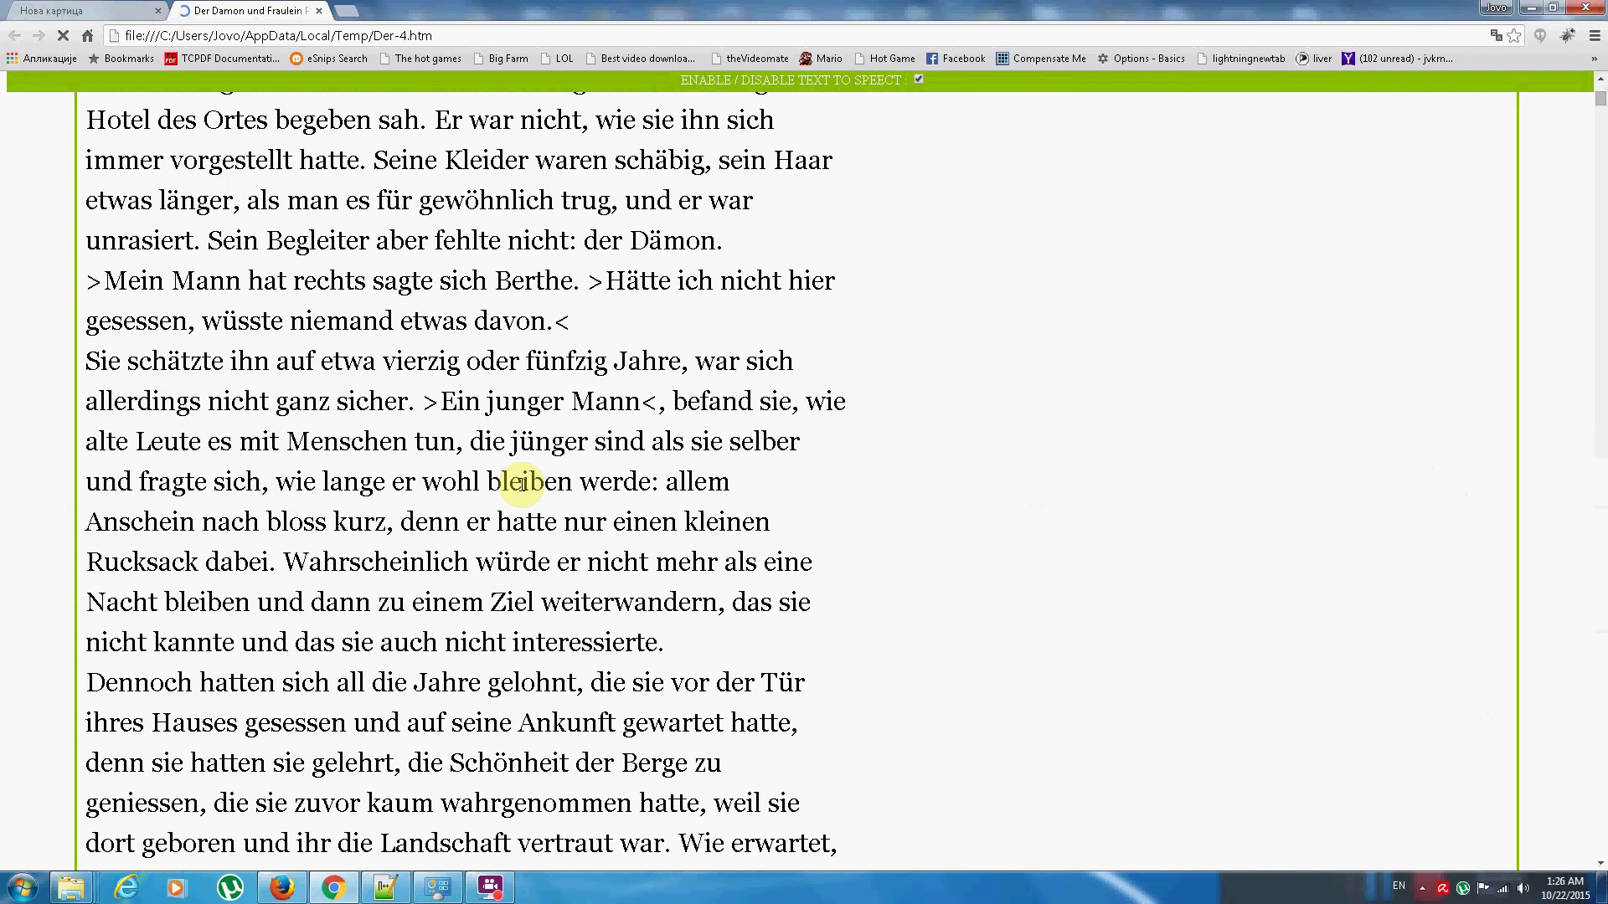
pyautogui.click(521, 484)
pyautogui.click(904, 167)
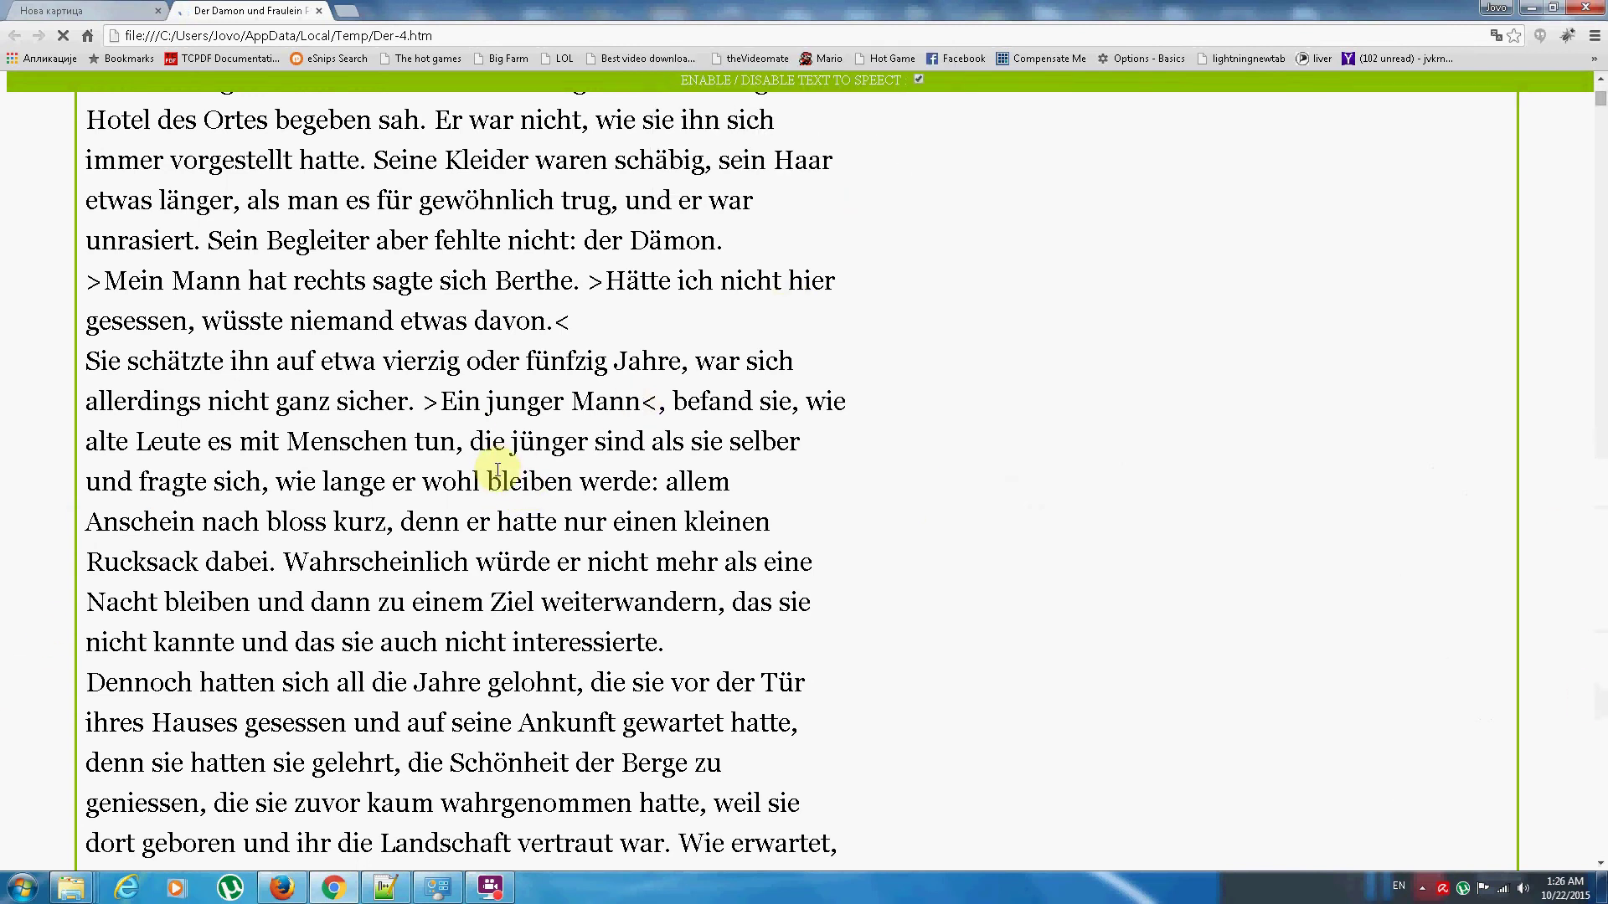
# Look up the English translations of 'Ziel' (goal) and 'seine' further down the text
pyautogui.scroll(-4, 498, 471)
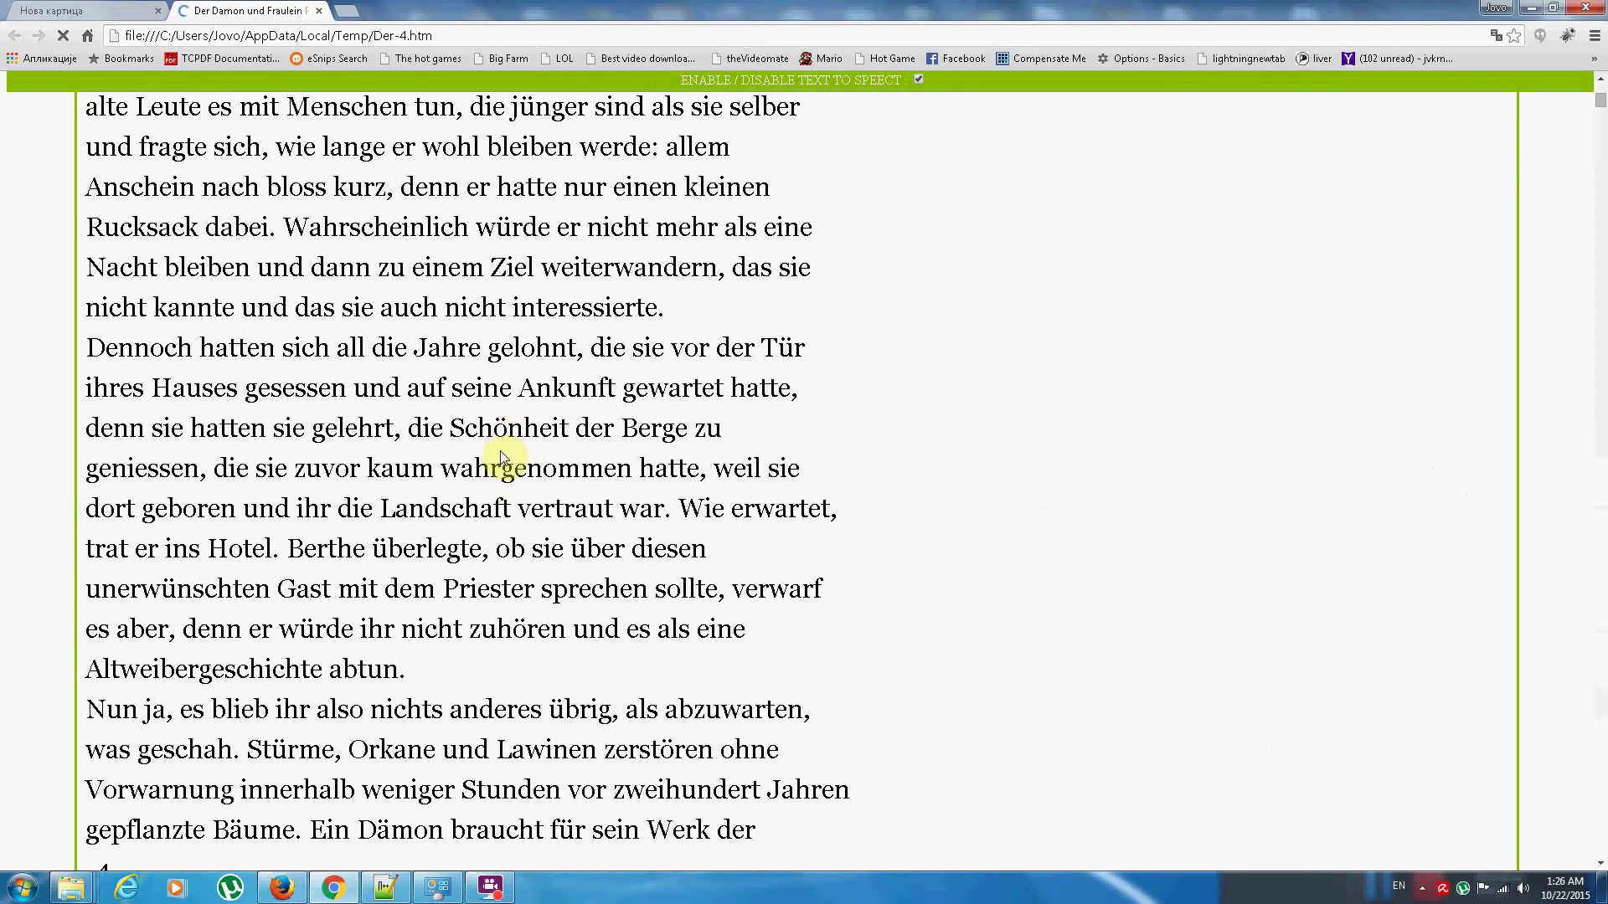
pyautogui.click(519, 269)
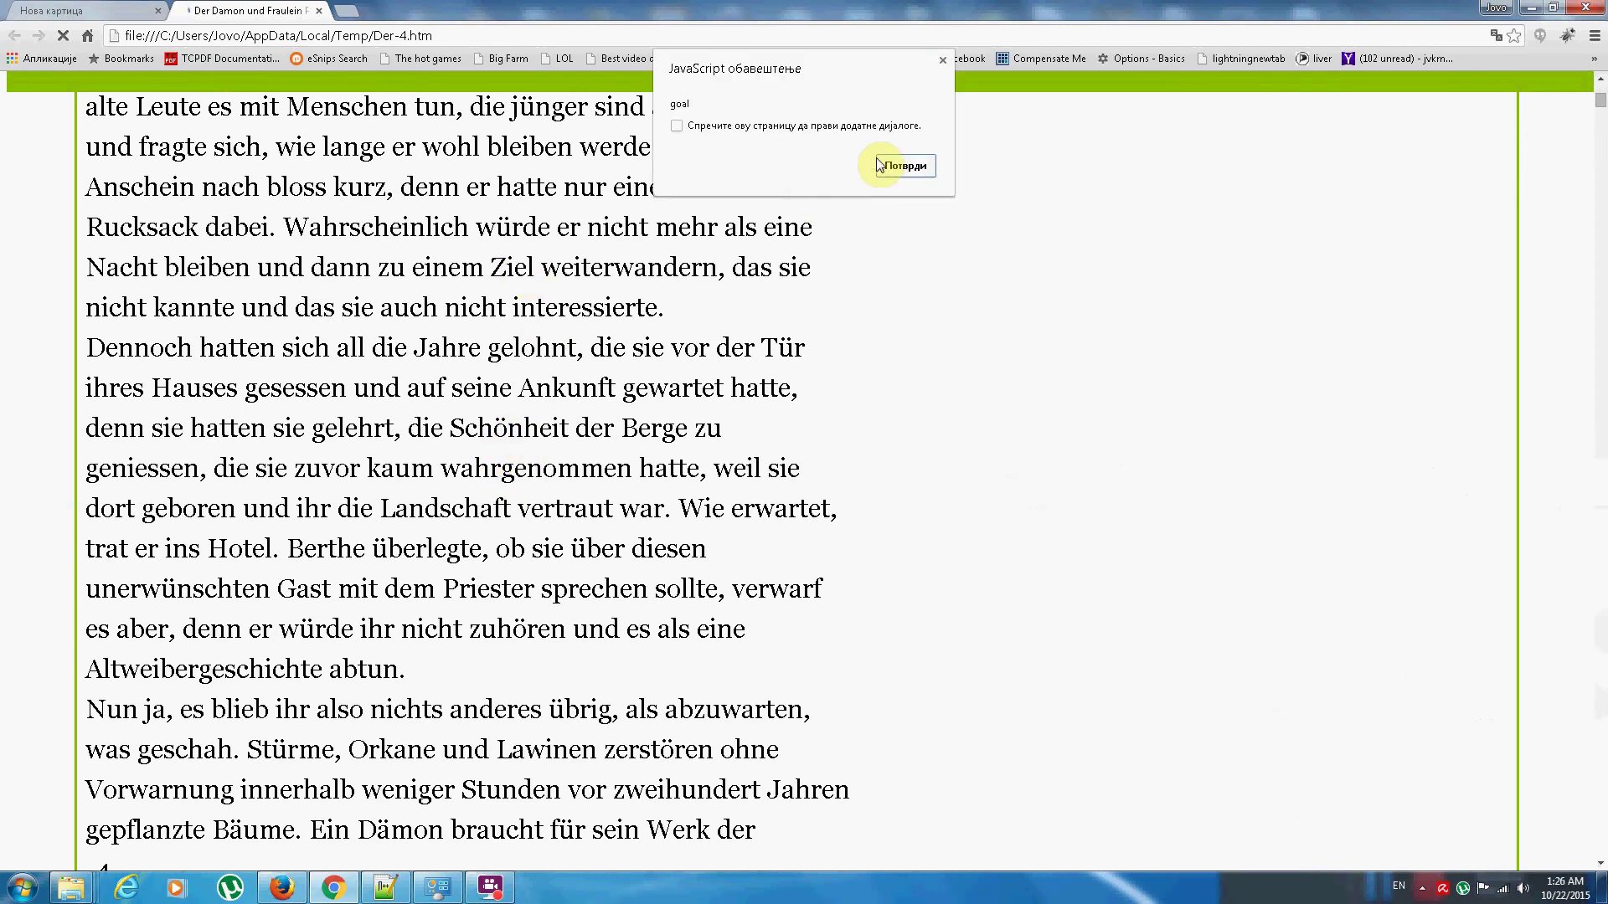
pyautogui.click(903, 165)
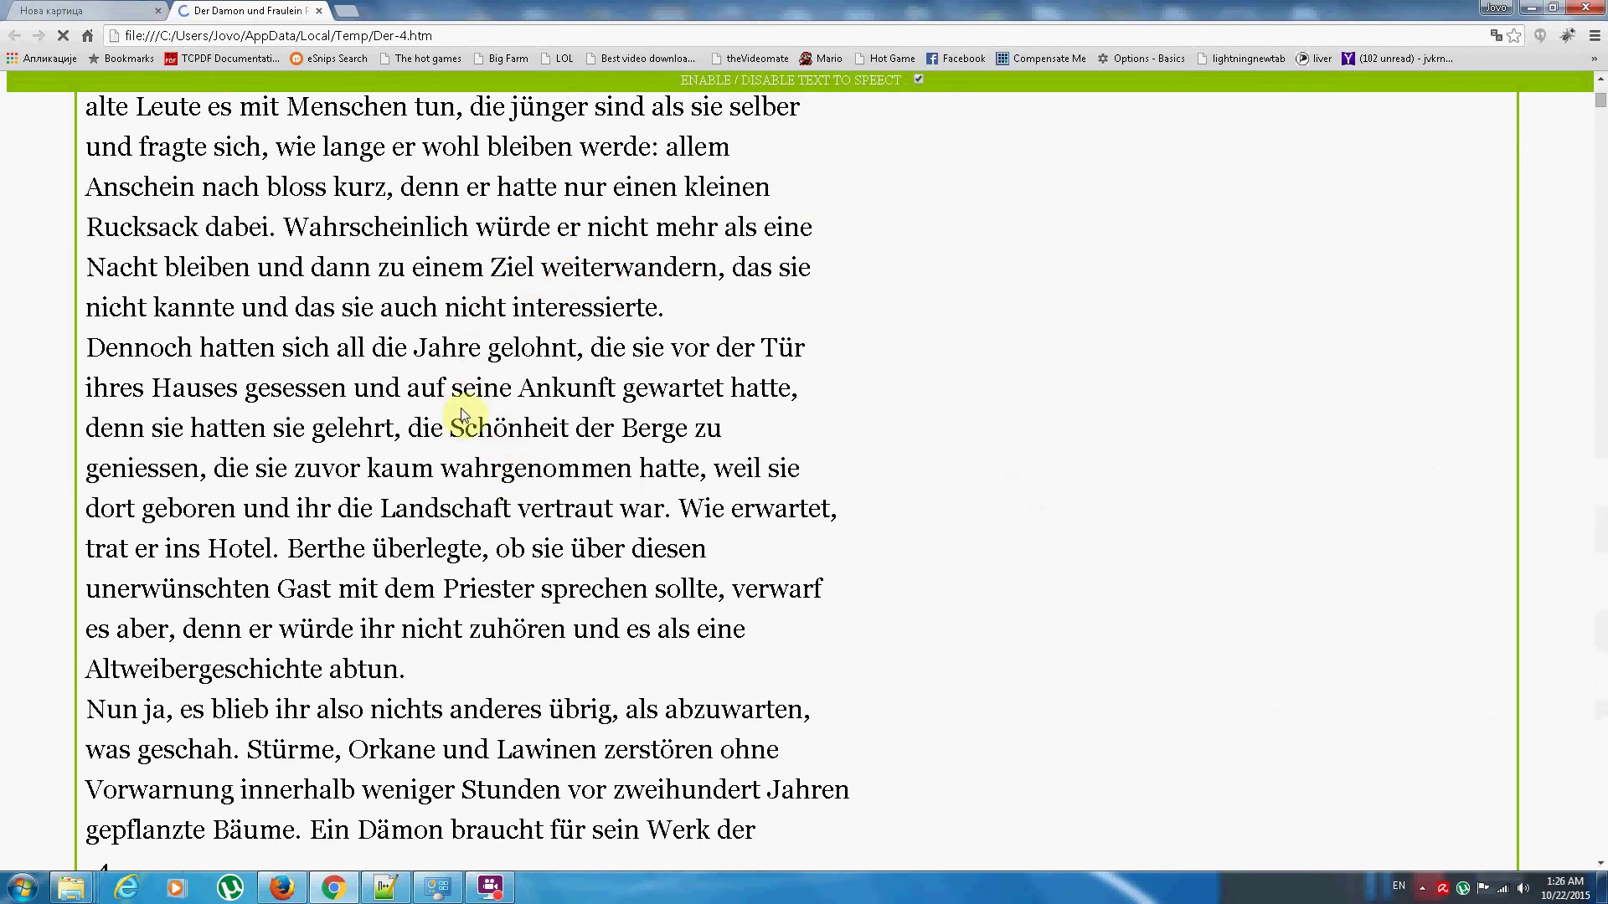
pyautogui.click(494, 385)
pyautogui.click(903, 165)
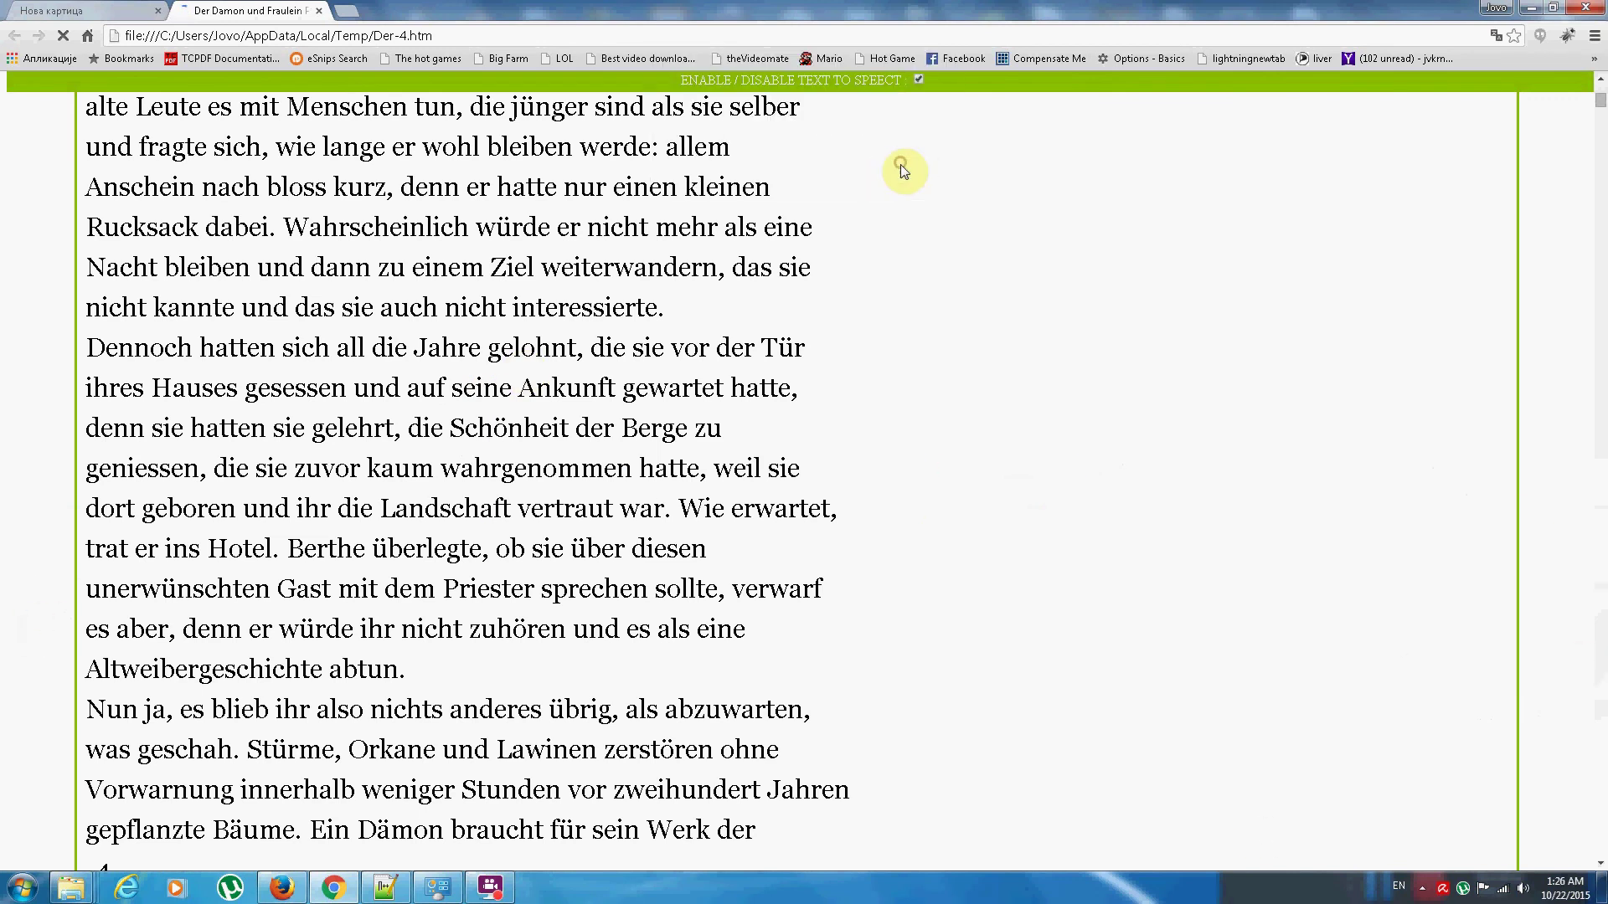
pyautogui.scroll(-3, 632, 381)
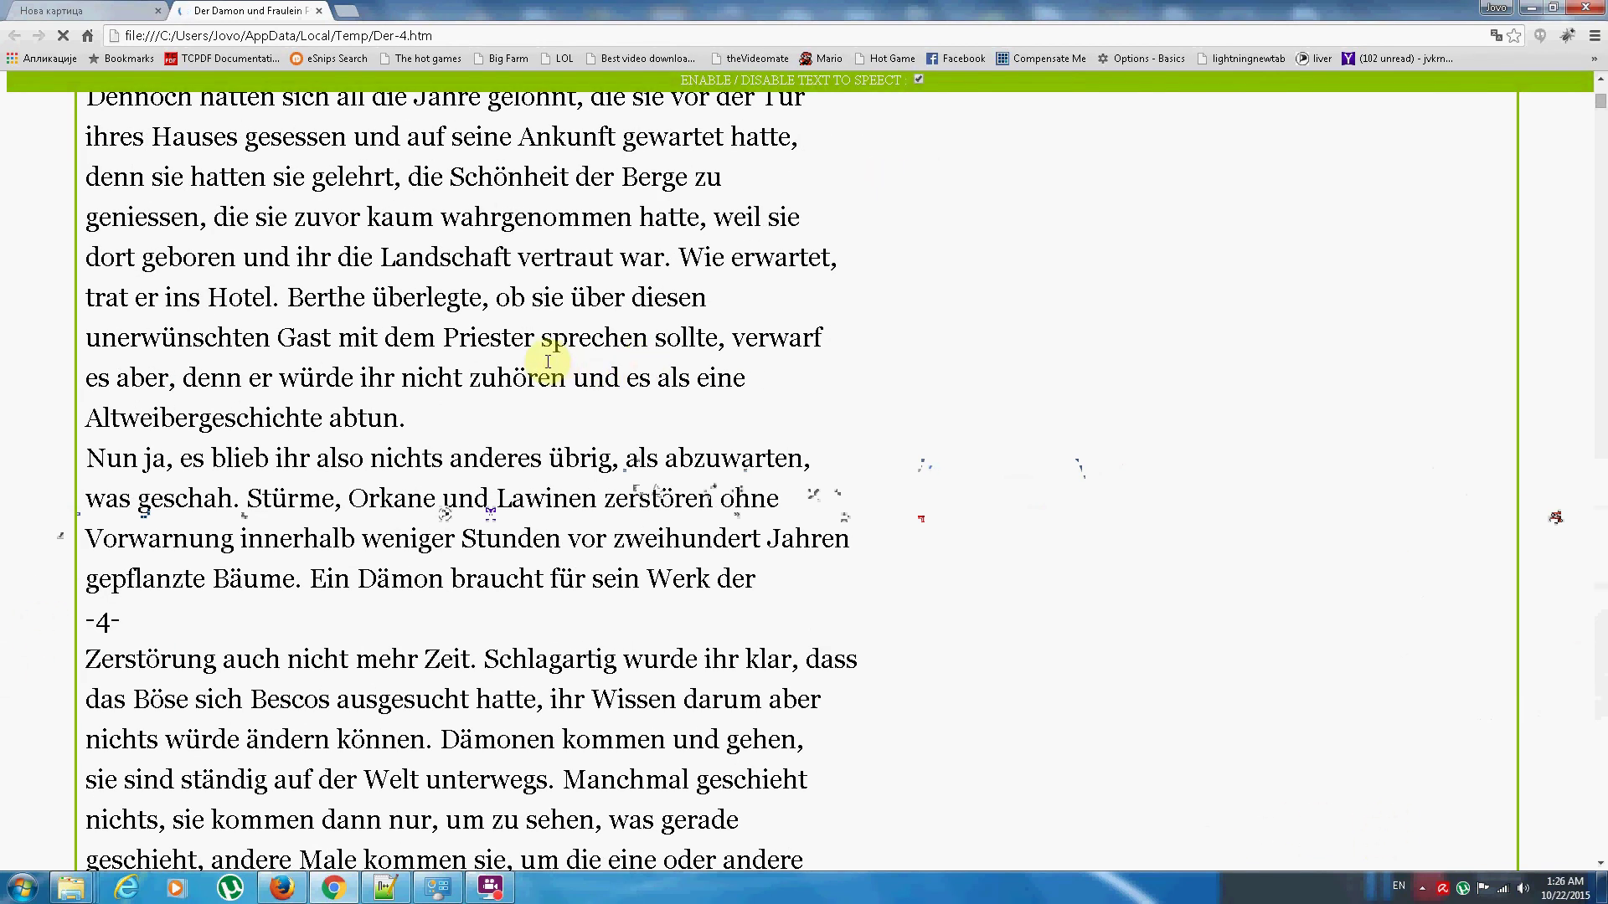
pyautogui.scroll(-3, 542, 385)
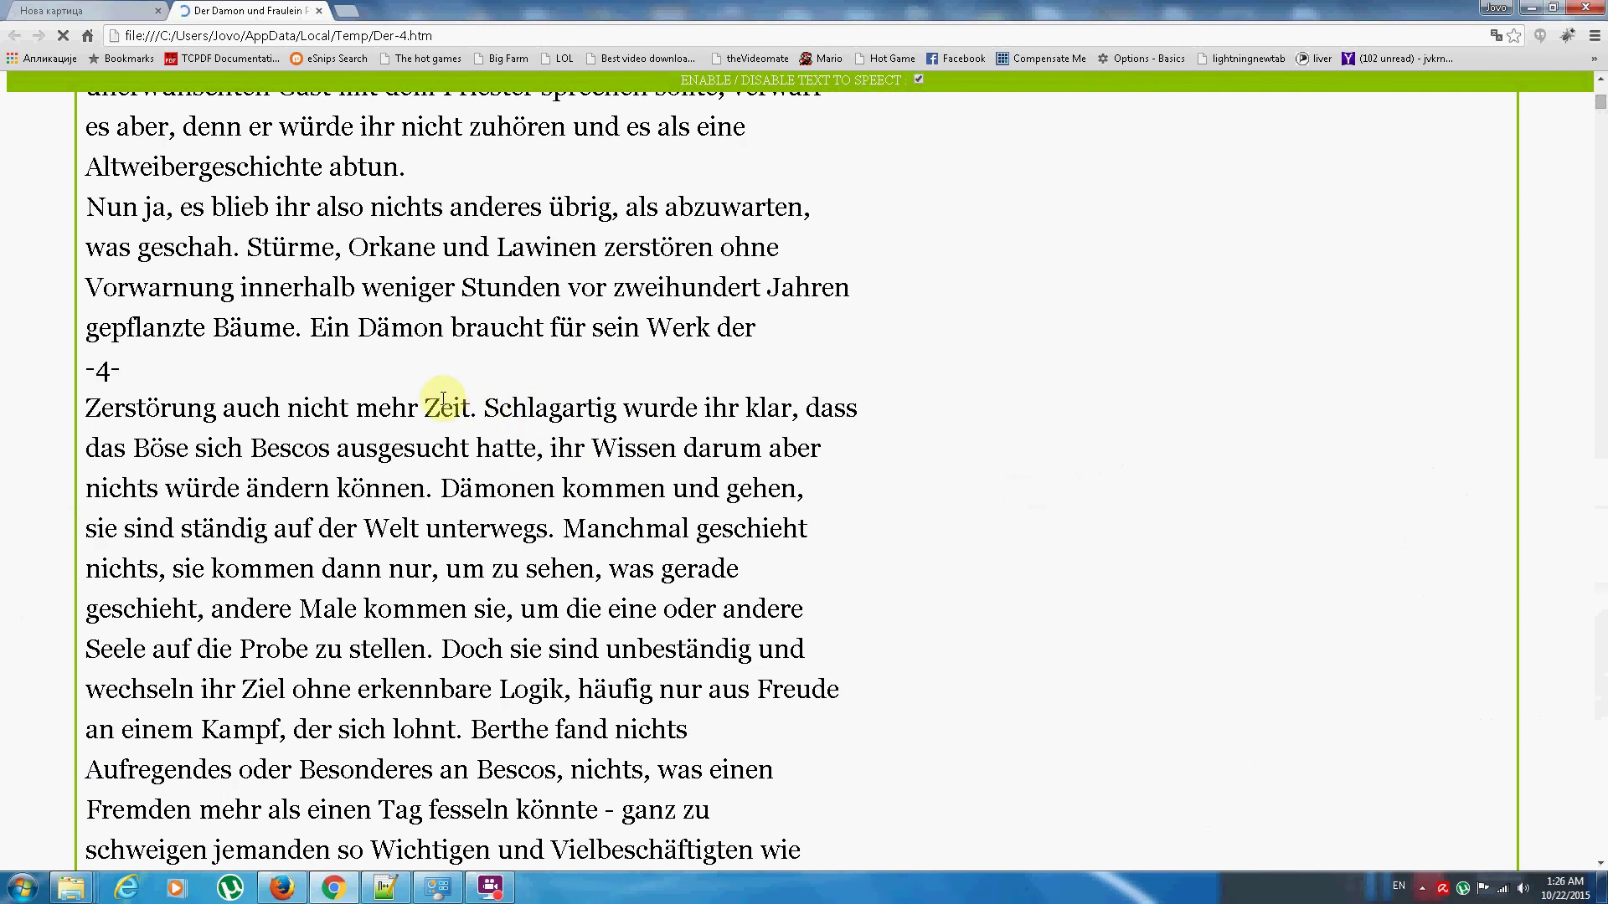
# Turn off text-to-speech for the book, then check the translations of 'Bild' and 'sich'
pyautogui.click(893, 165)
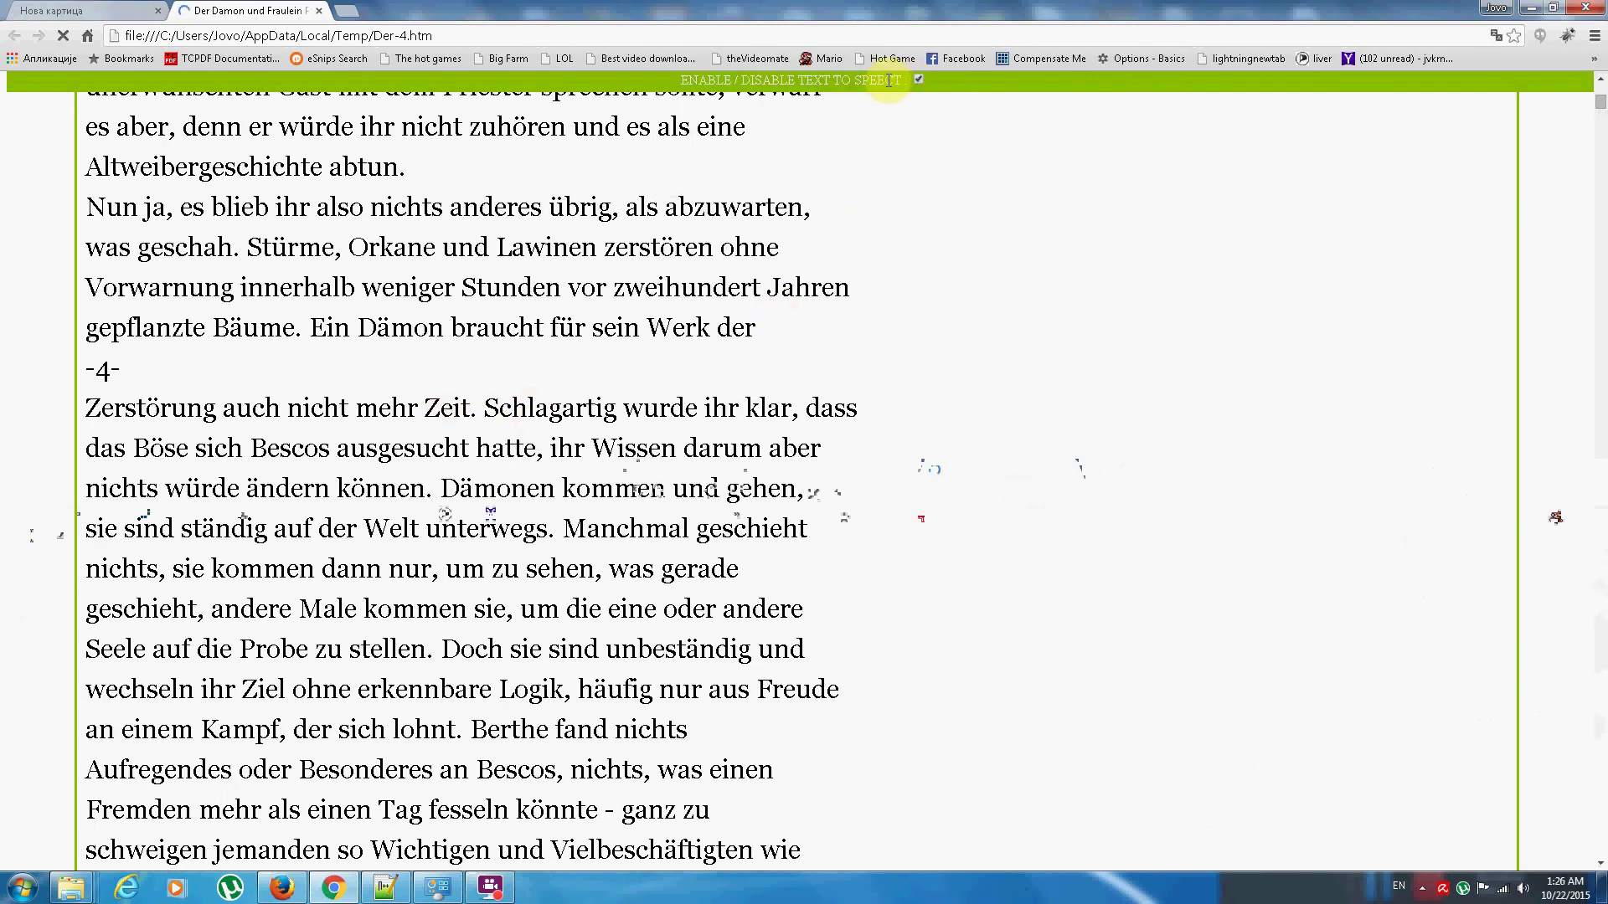
pyautogui.moveTo(888, 80); pyautogui.dragTo(929, 122)
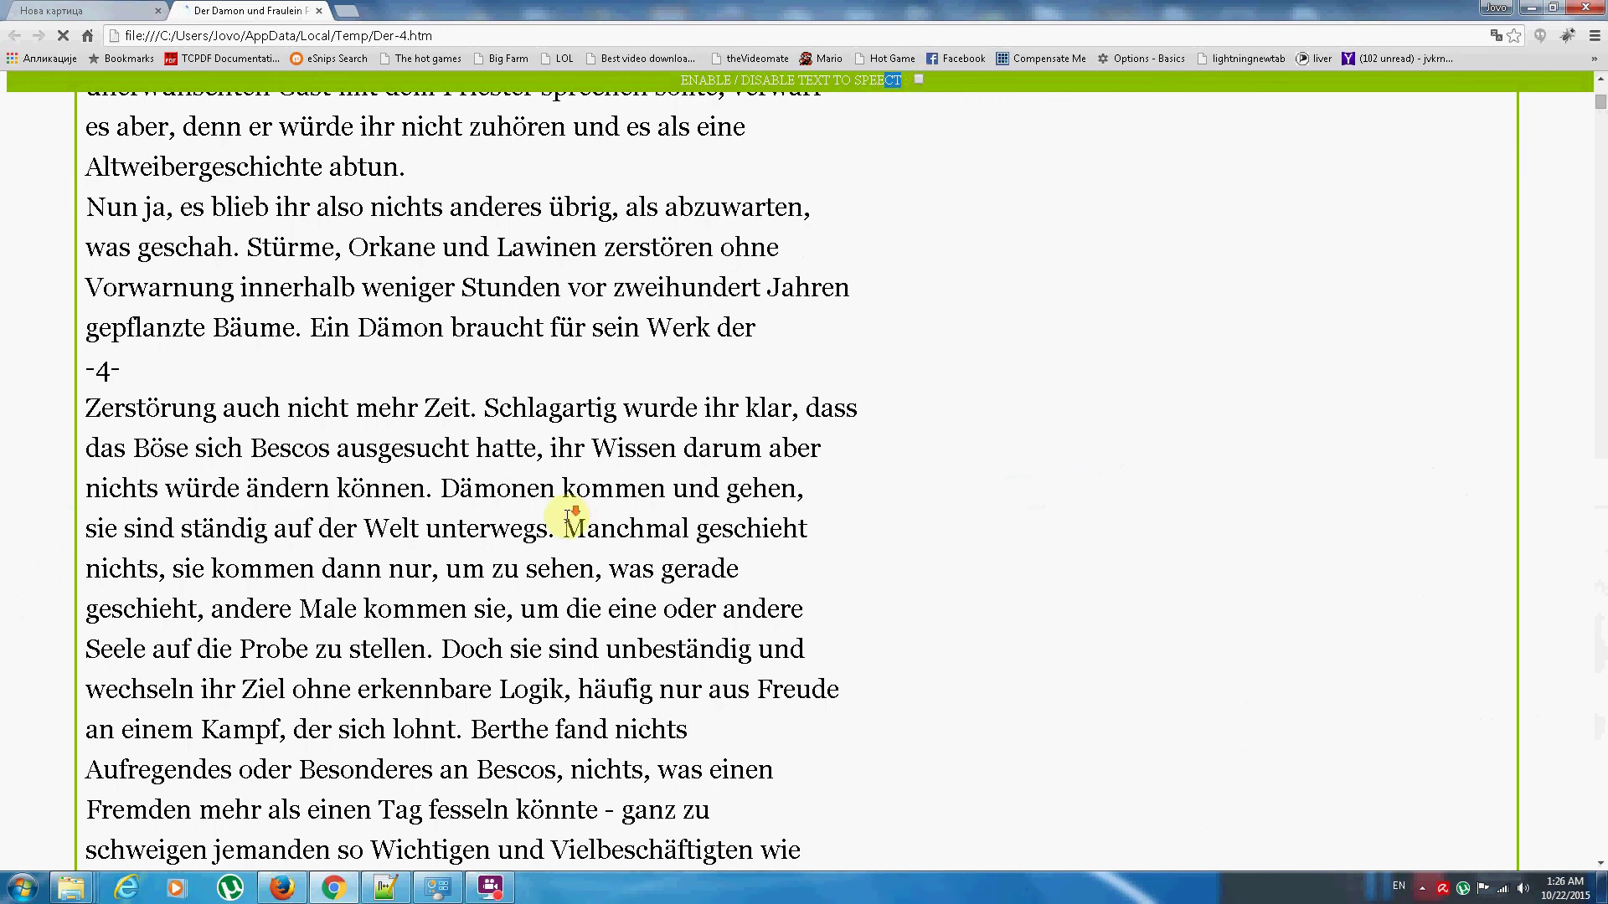
pyautogui.scroll(-5, 570, 515)
pyautogui.doubleClick(528, 512)
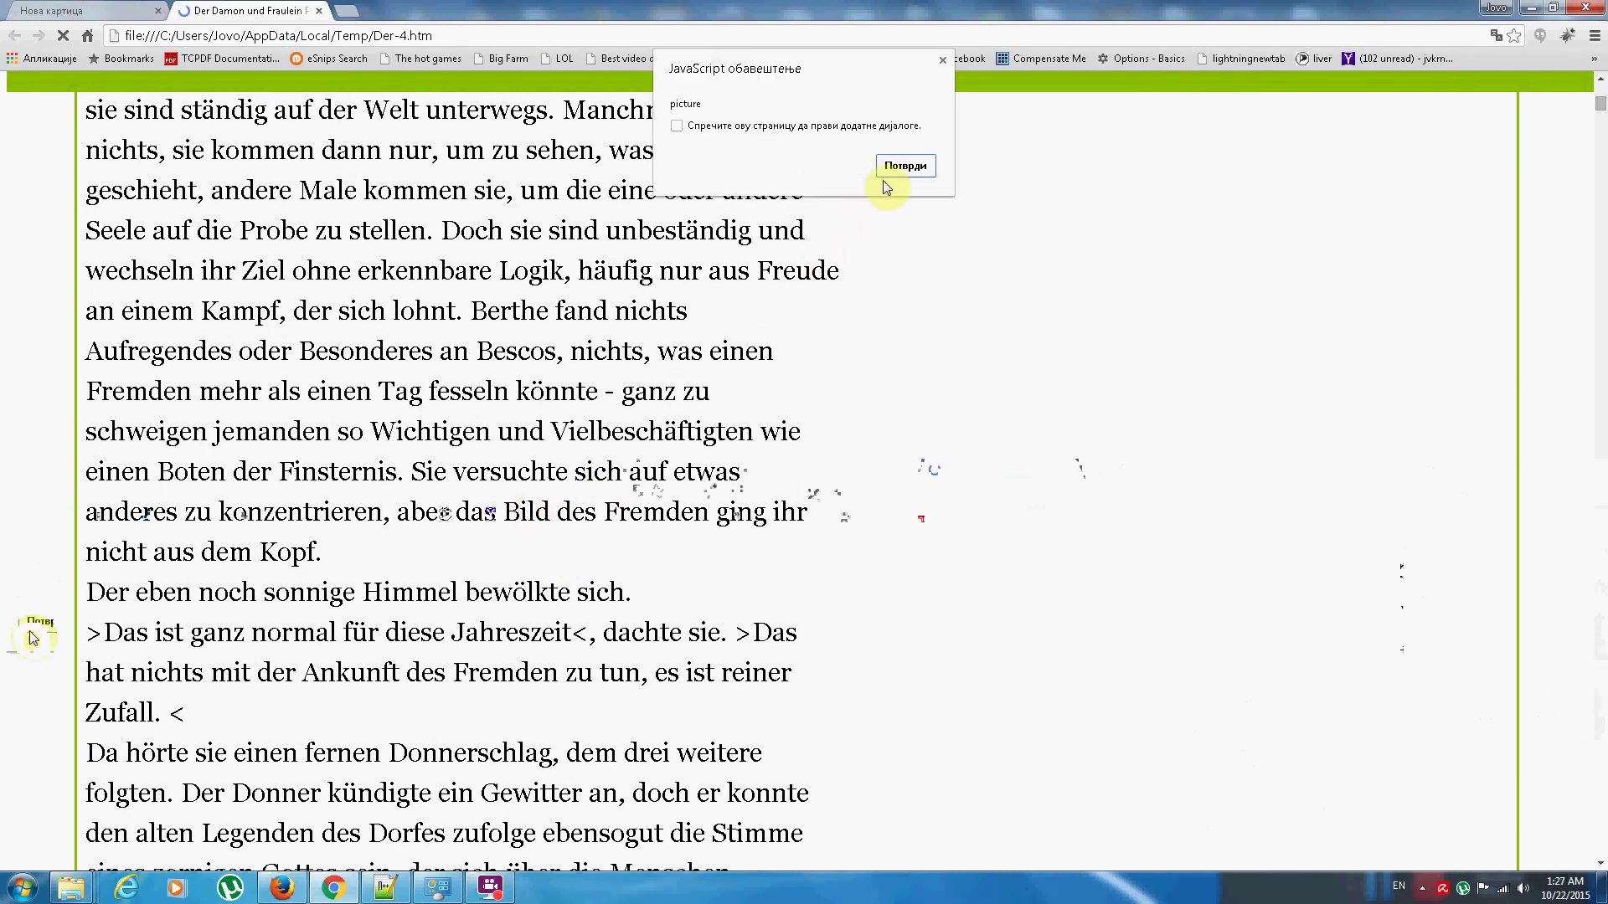
pyautogui.click(894, 168)
pyautogui.doubleClick(603, 592)
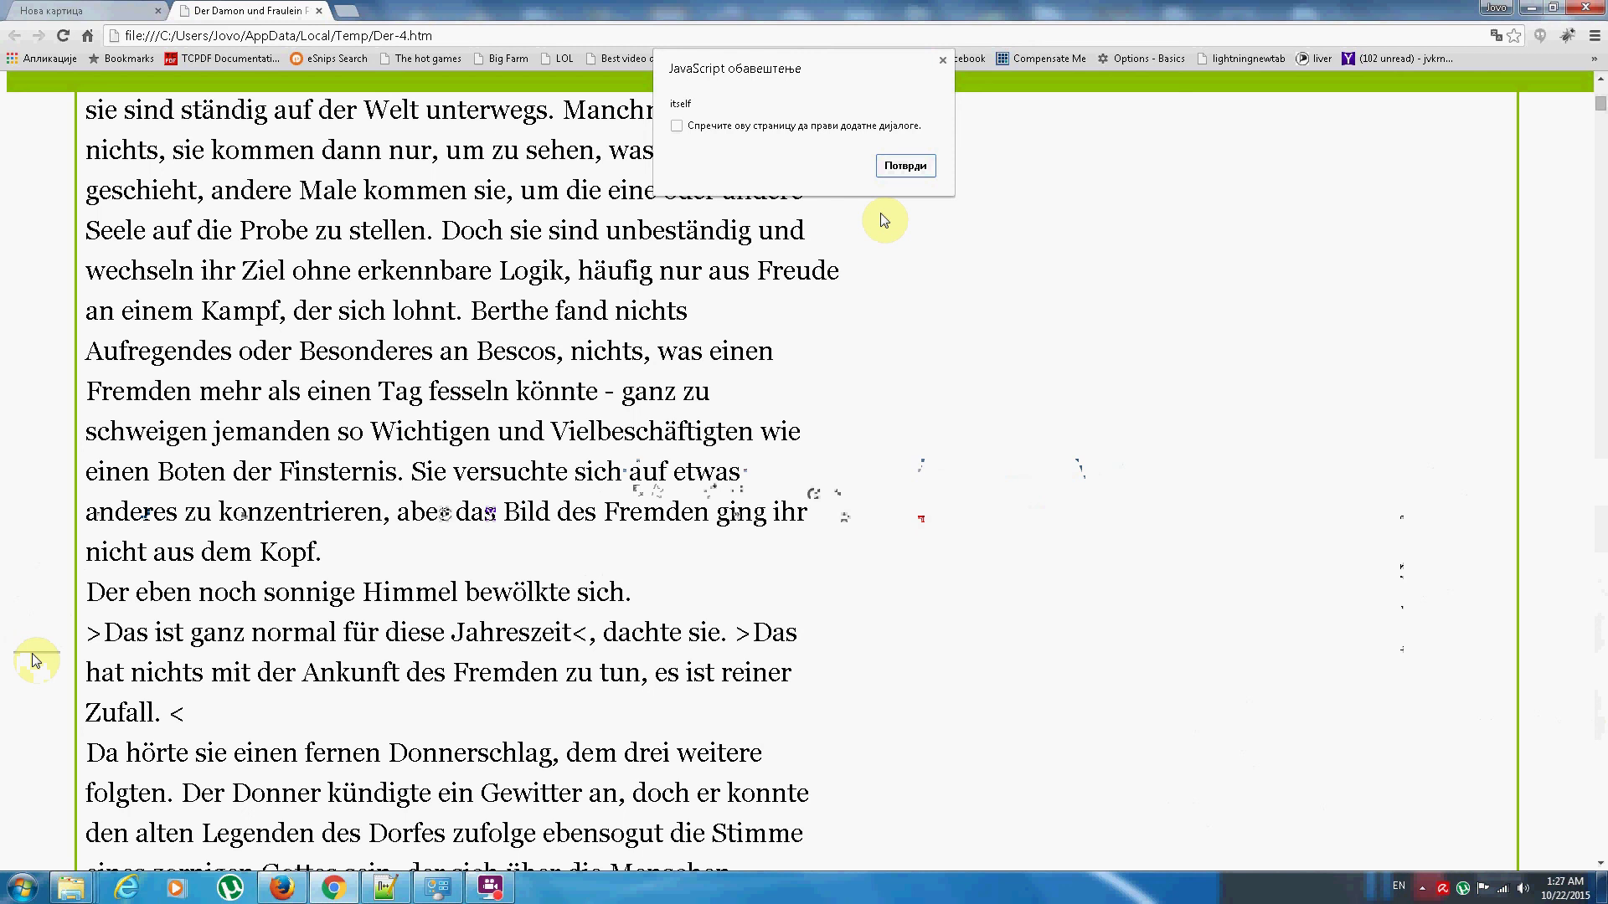
pyautogui.click(907, 167)
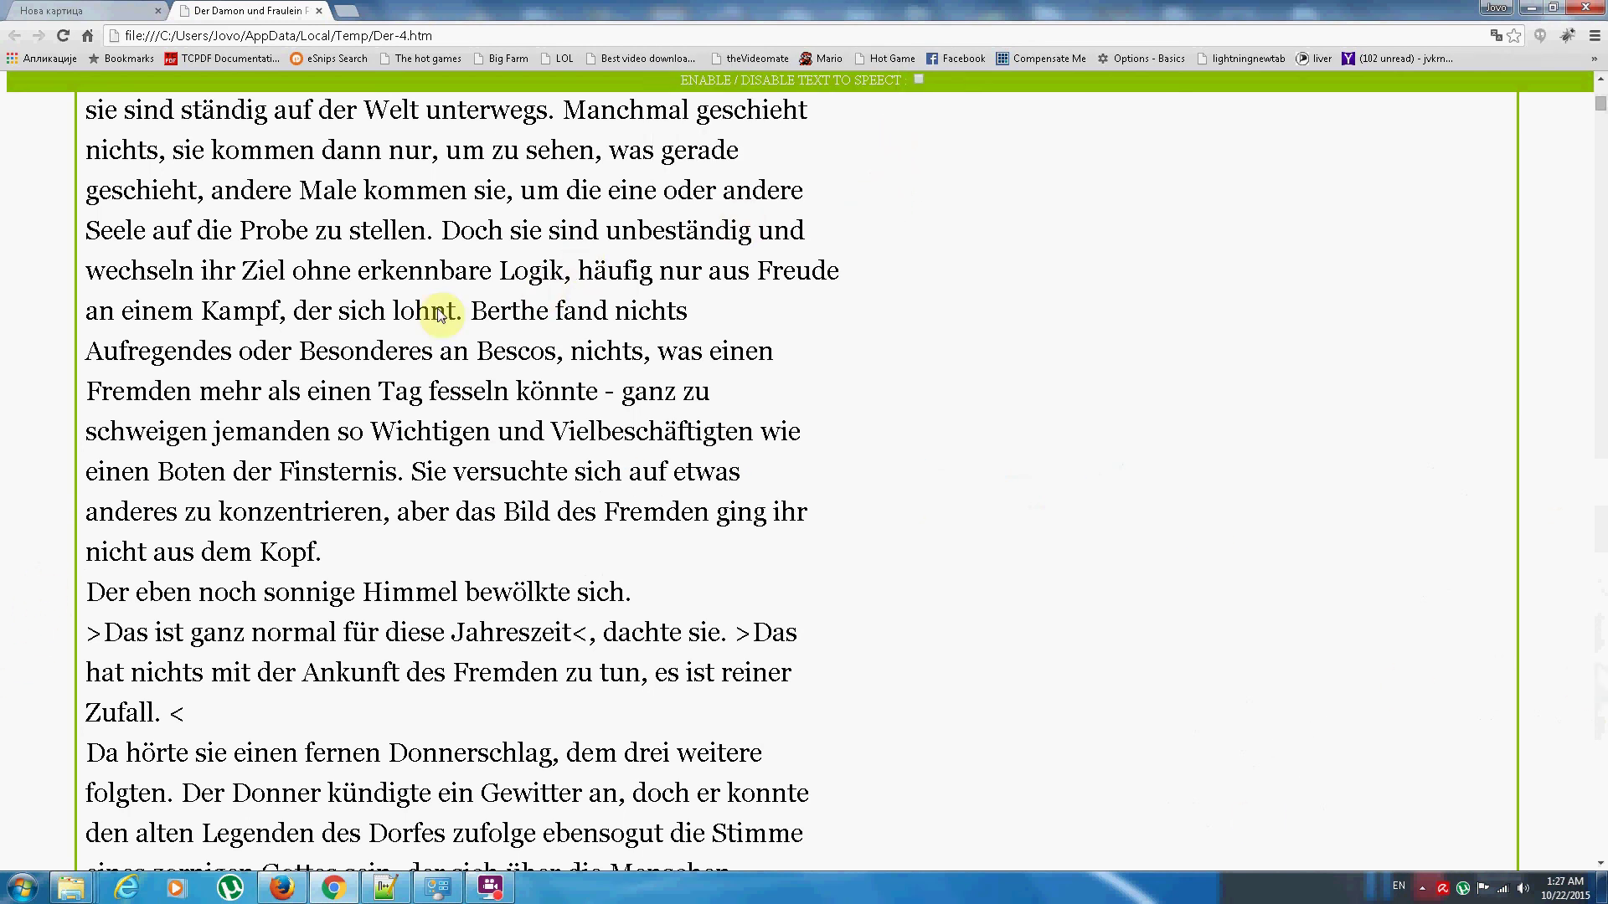
# Close the German ebook and select neo4j.pdf from the Desktop in the embedder's file picker
pyautogui.click(319, 11)
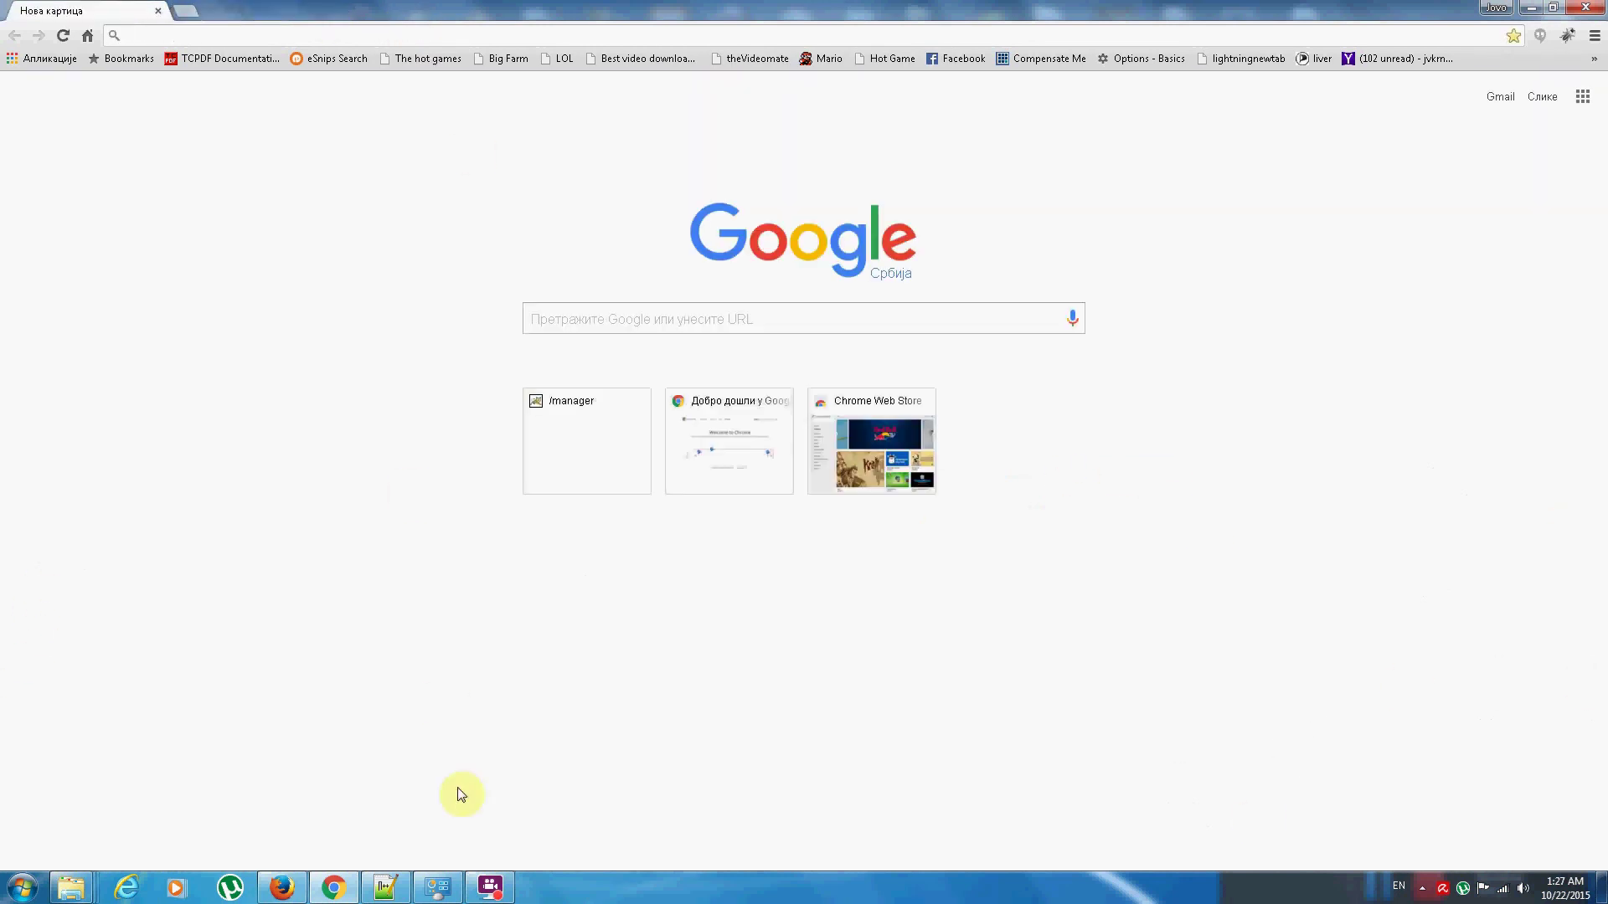
pyautogui.click(282, 888)
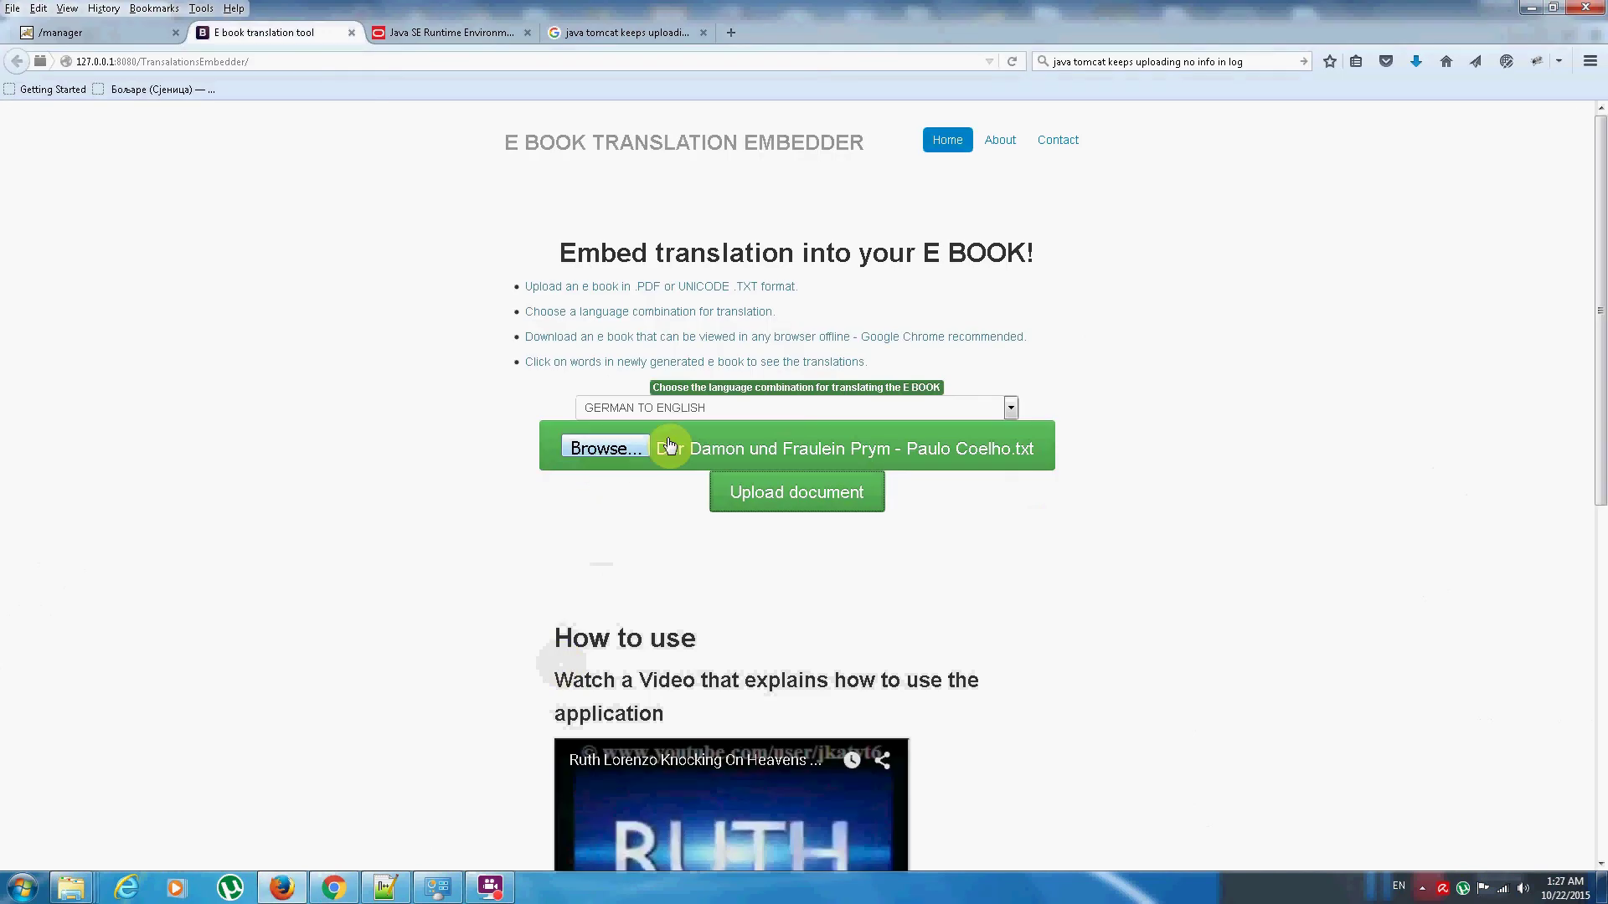
pyautogui.click(626, 453)
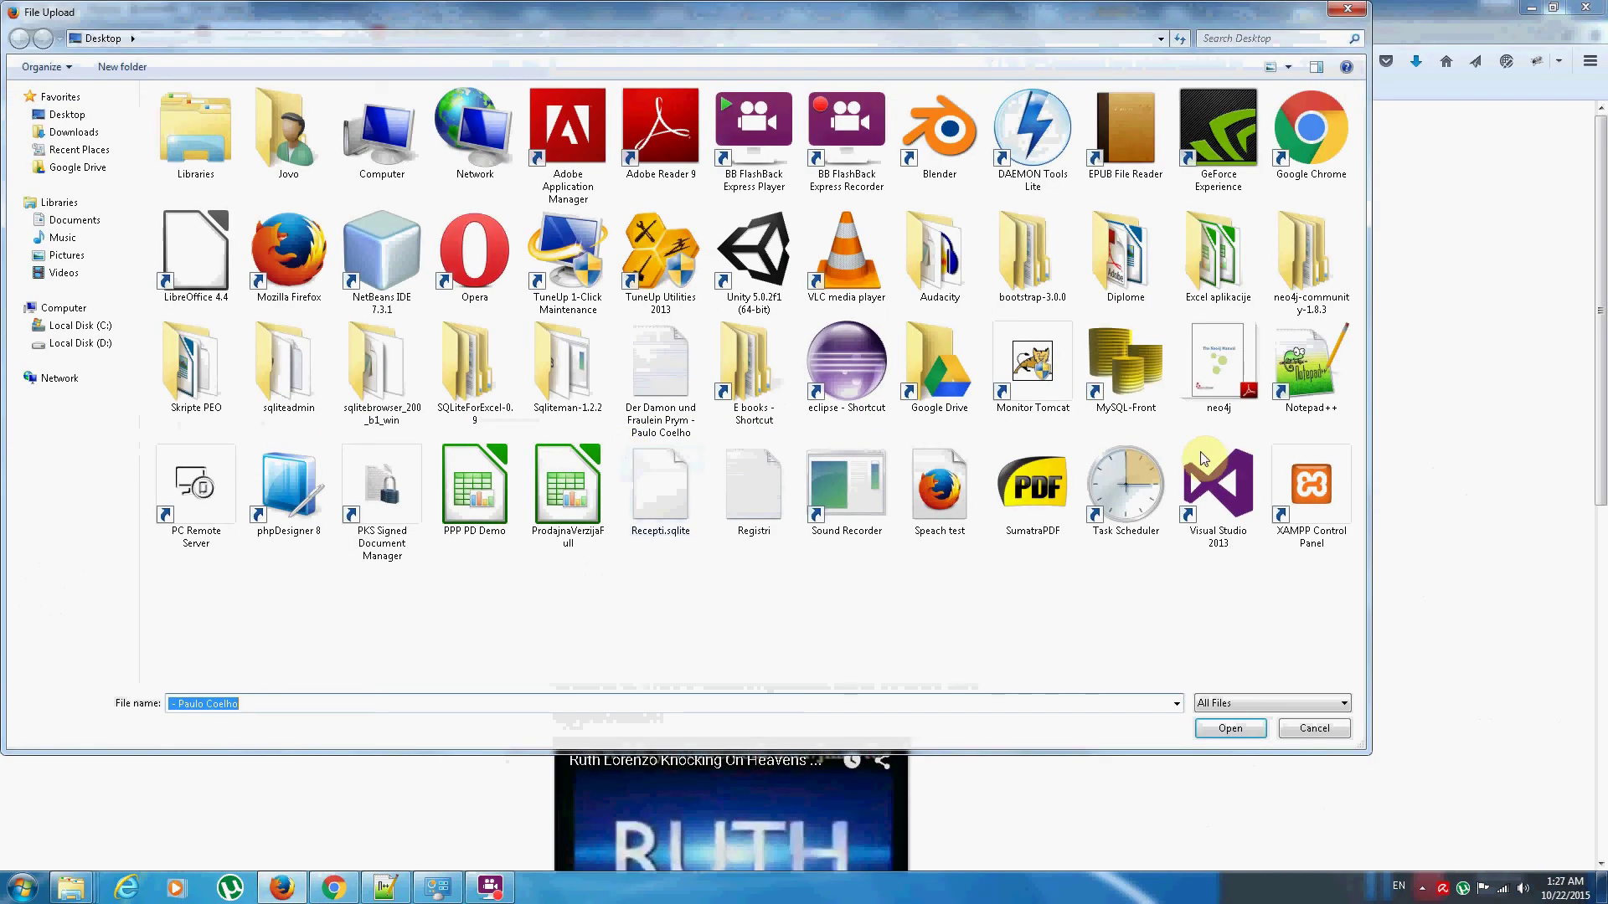
pyautogui.click(1216, 366)
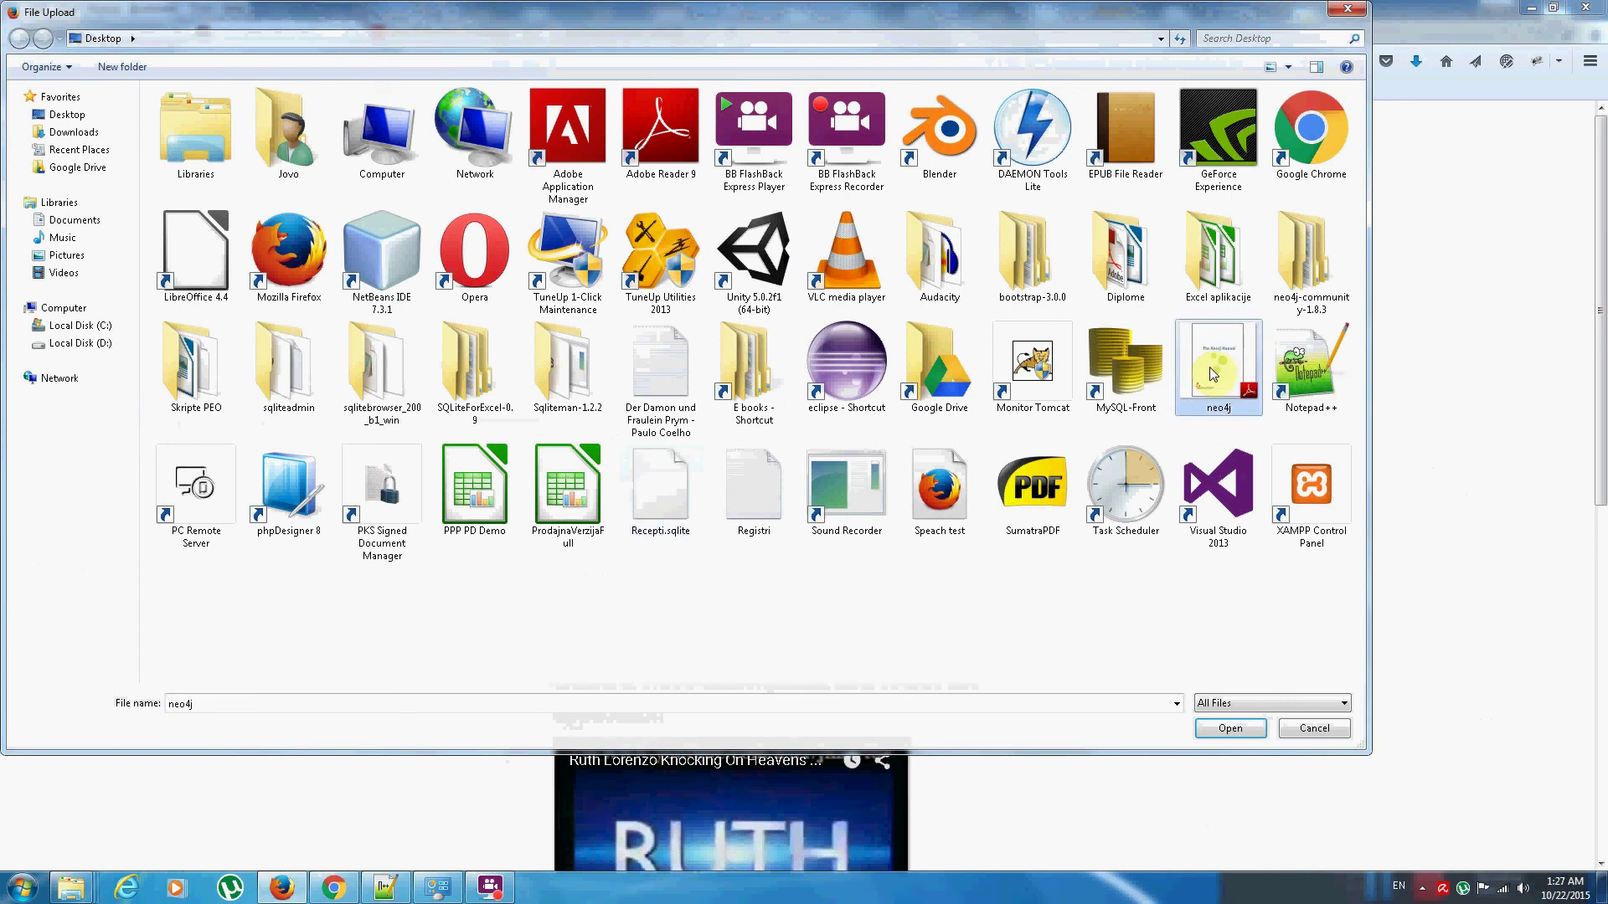
pyautogui.click(1248, 731)
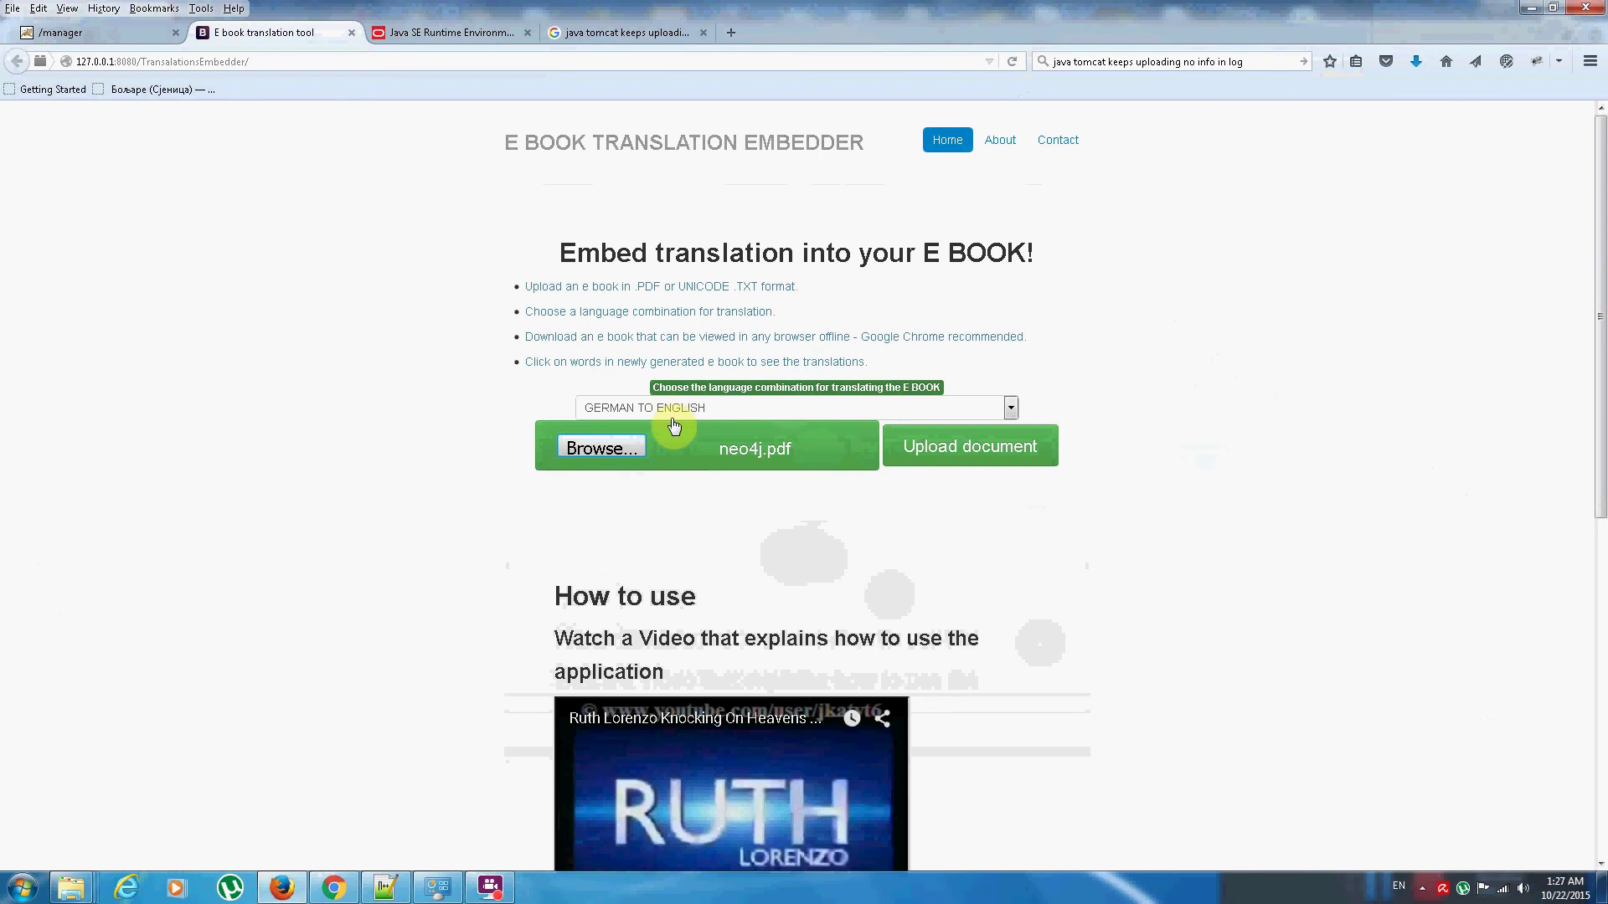
# Set ENGLISH TO RUSSIAN and upload neo4j.pdf to generate the translated Neo4j ebook
pyautogui.click(711, 408)
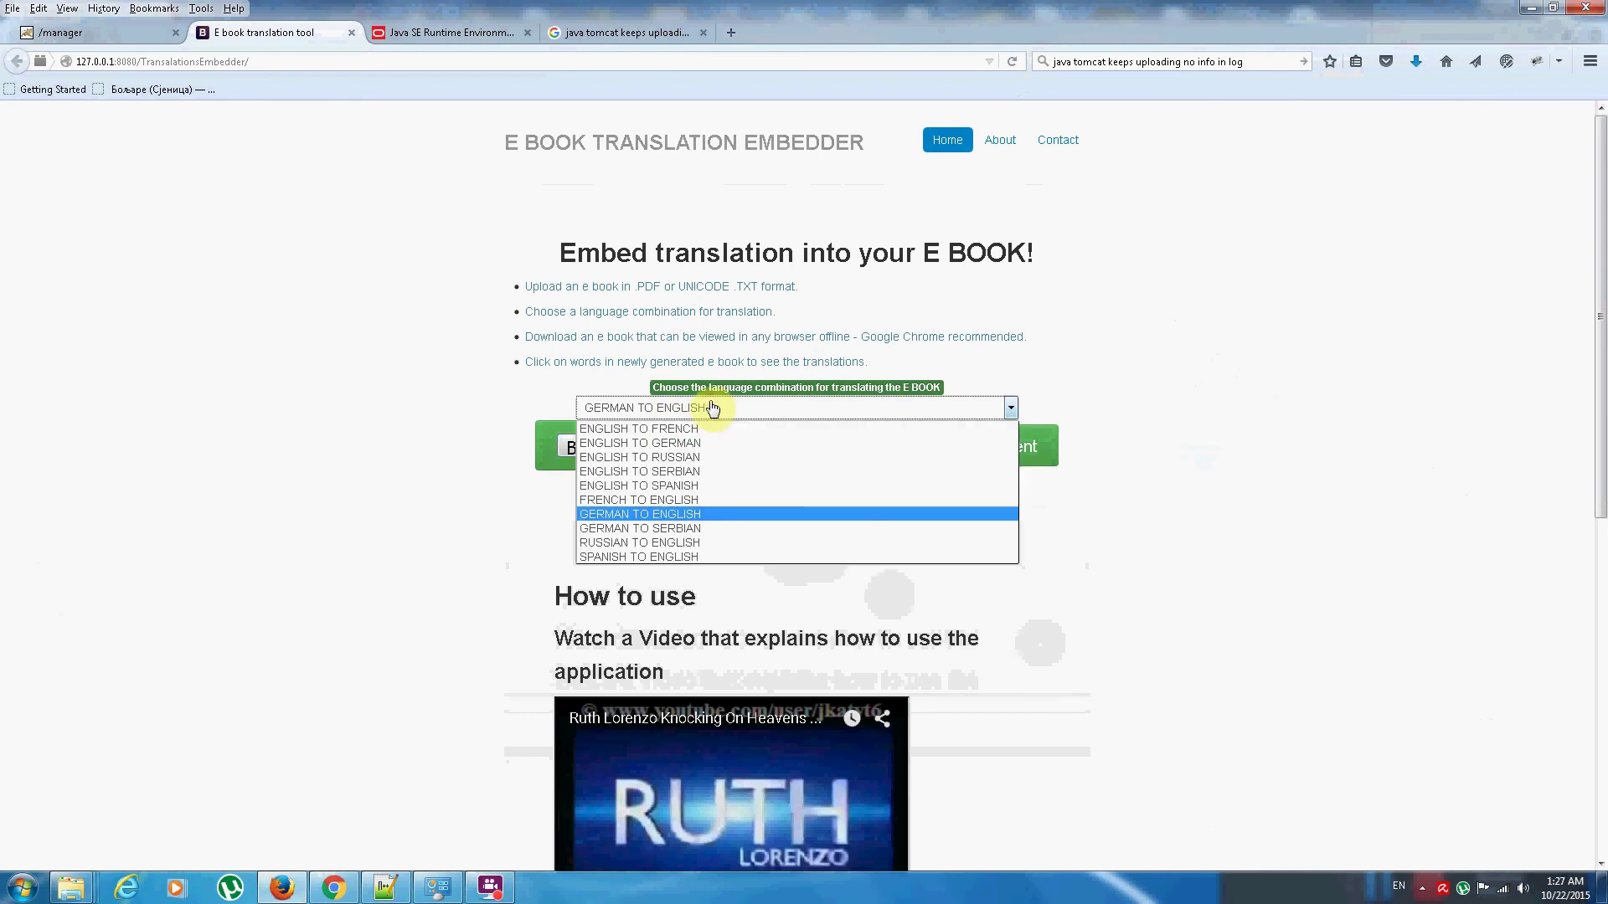
pyautogui.click(685, 458)
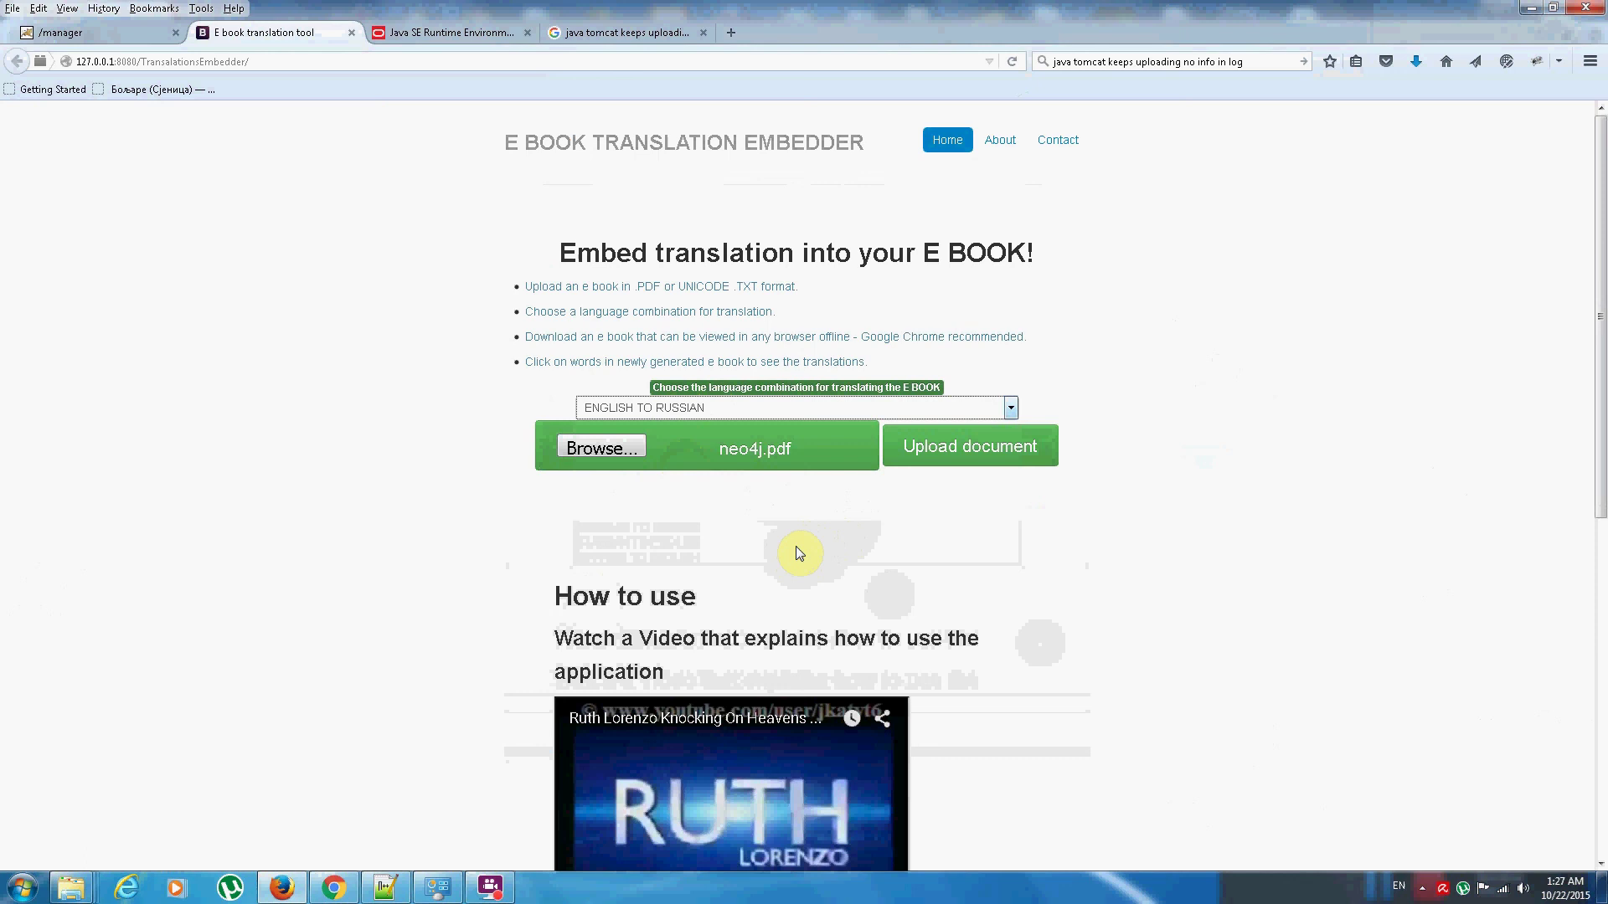
pyautogui.click(961, 456)
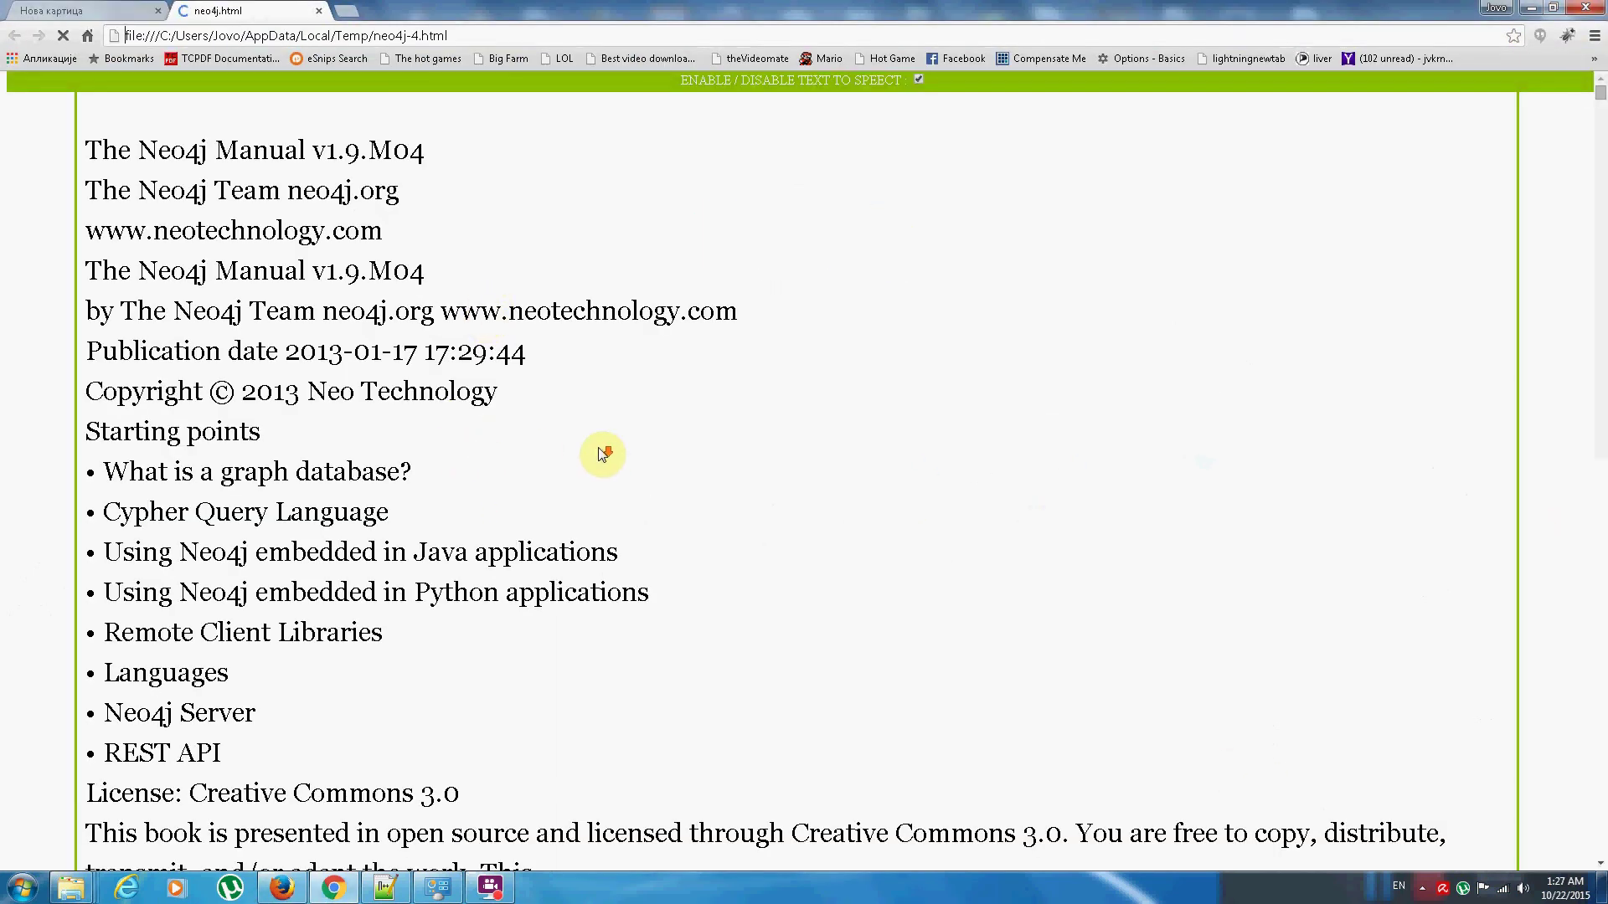
# Check the Russian translations of 'make' and 'others' in the Neo4j manual, then close the tab
pyautogui.scroll(-10, 636, 454)
pyautogui.scroll(-2, 672, 451)
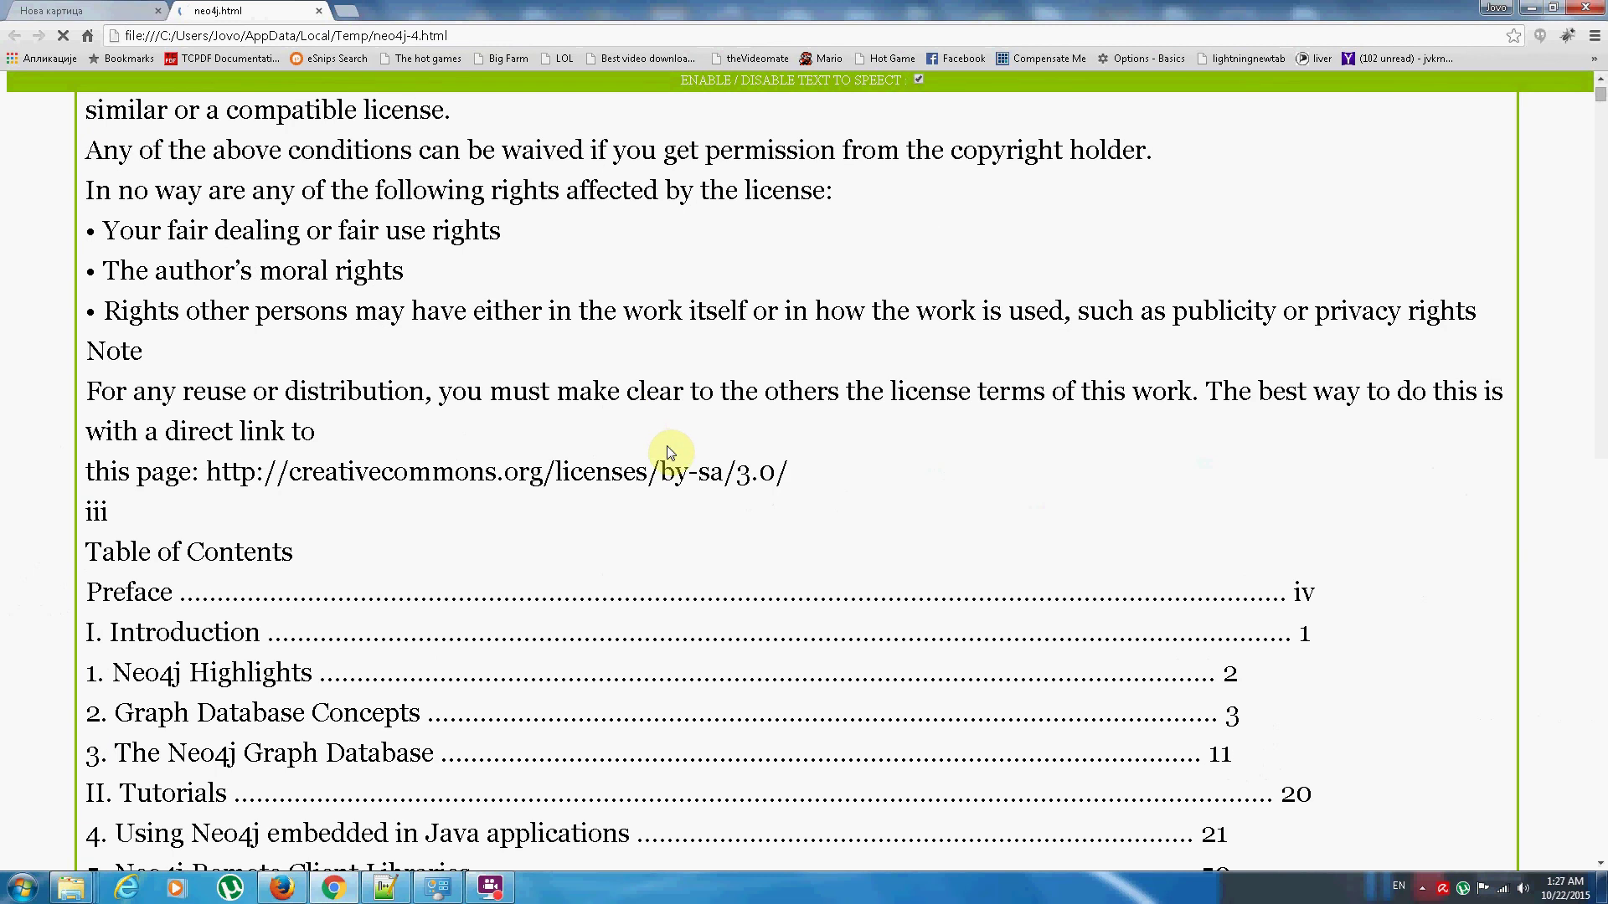
pyautogui.click(594, 393)
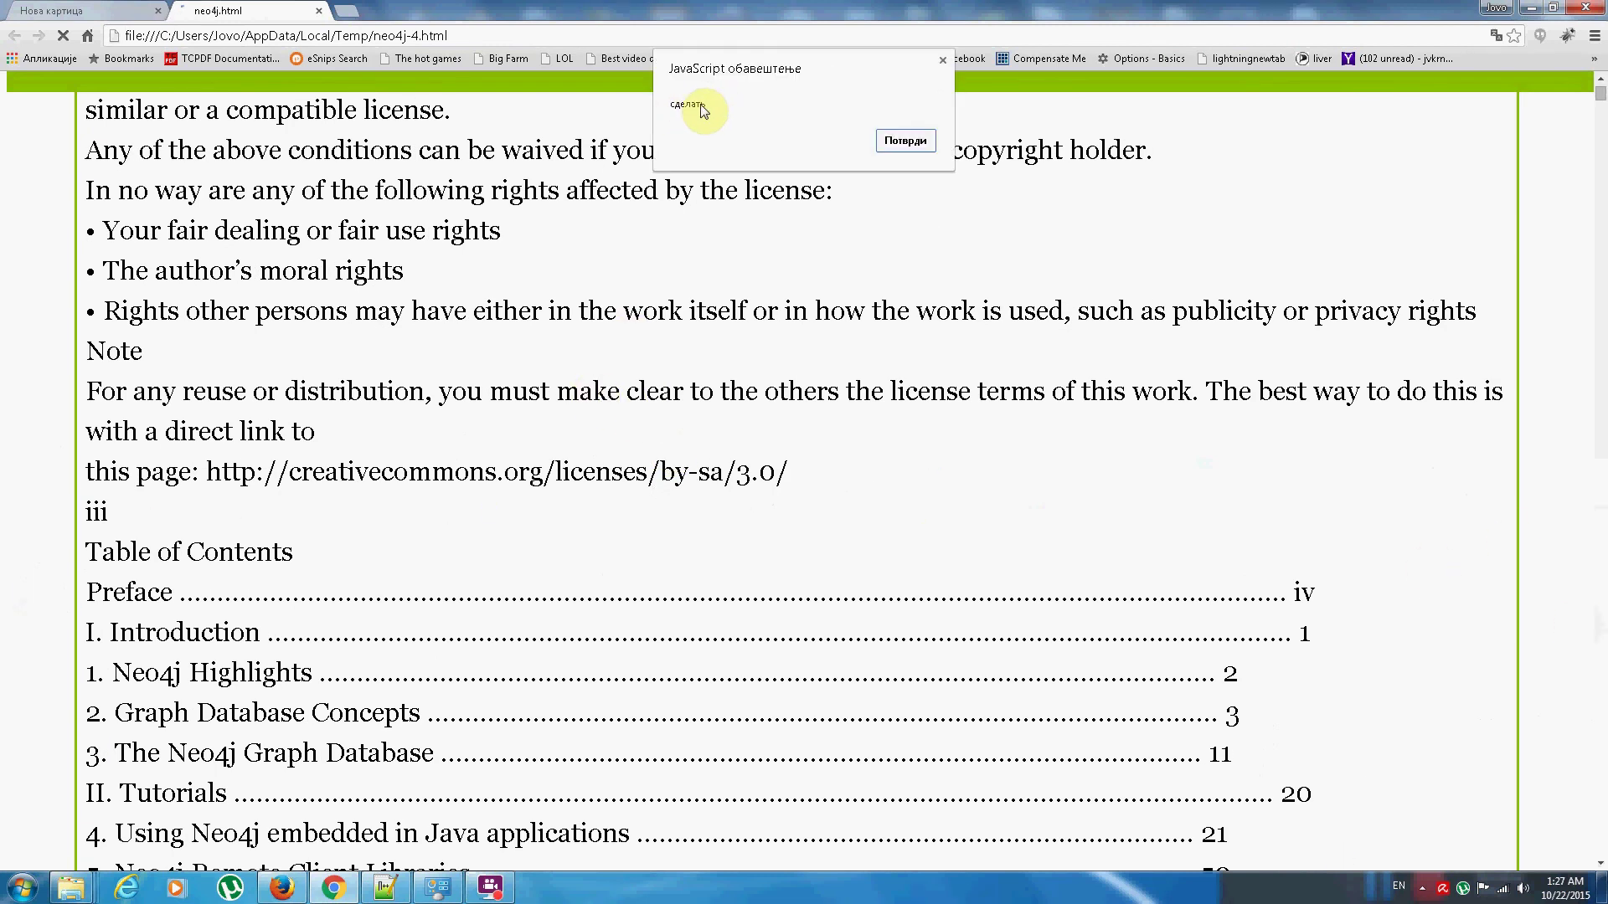
pyautogui.click(905, 141)
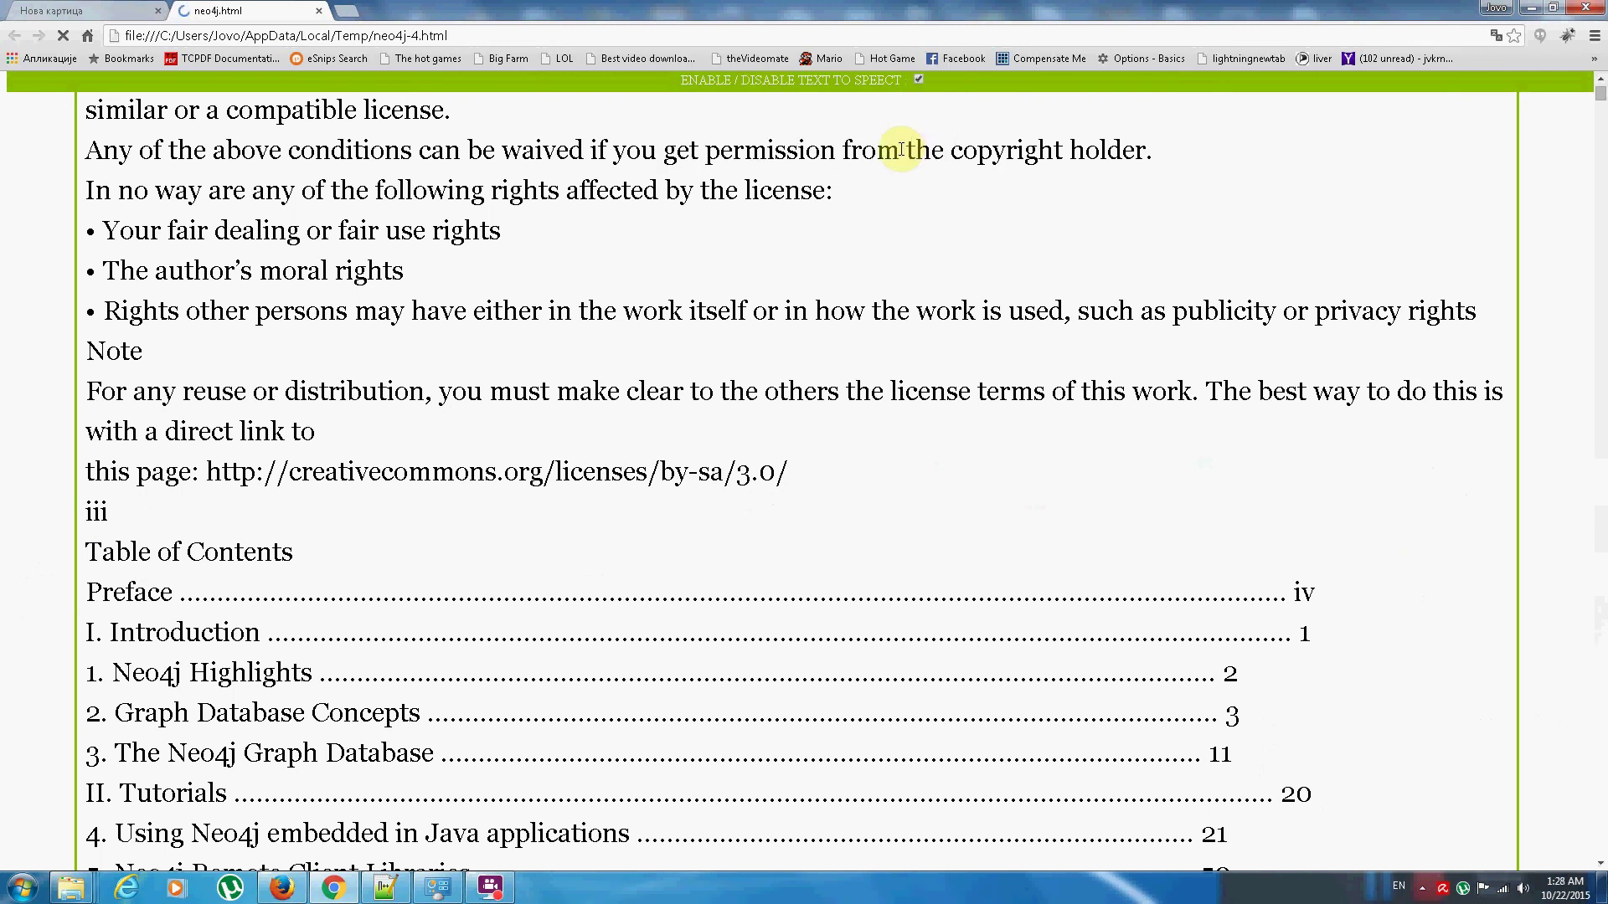
pyautogui.click(811, 394)
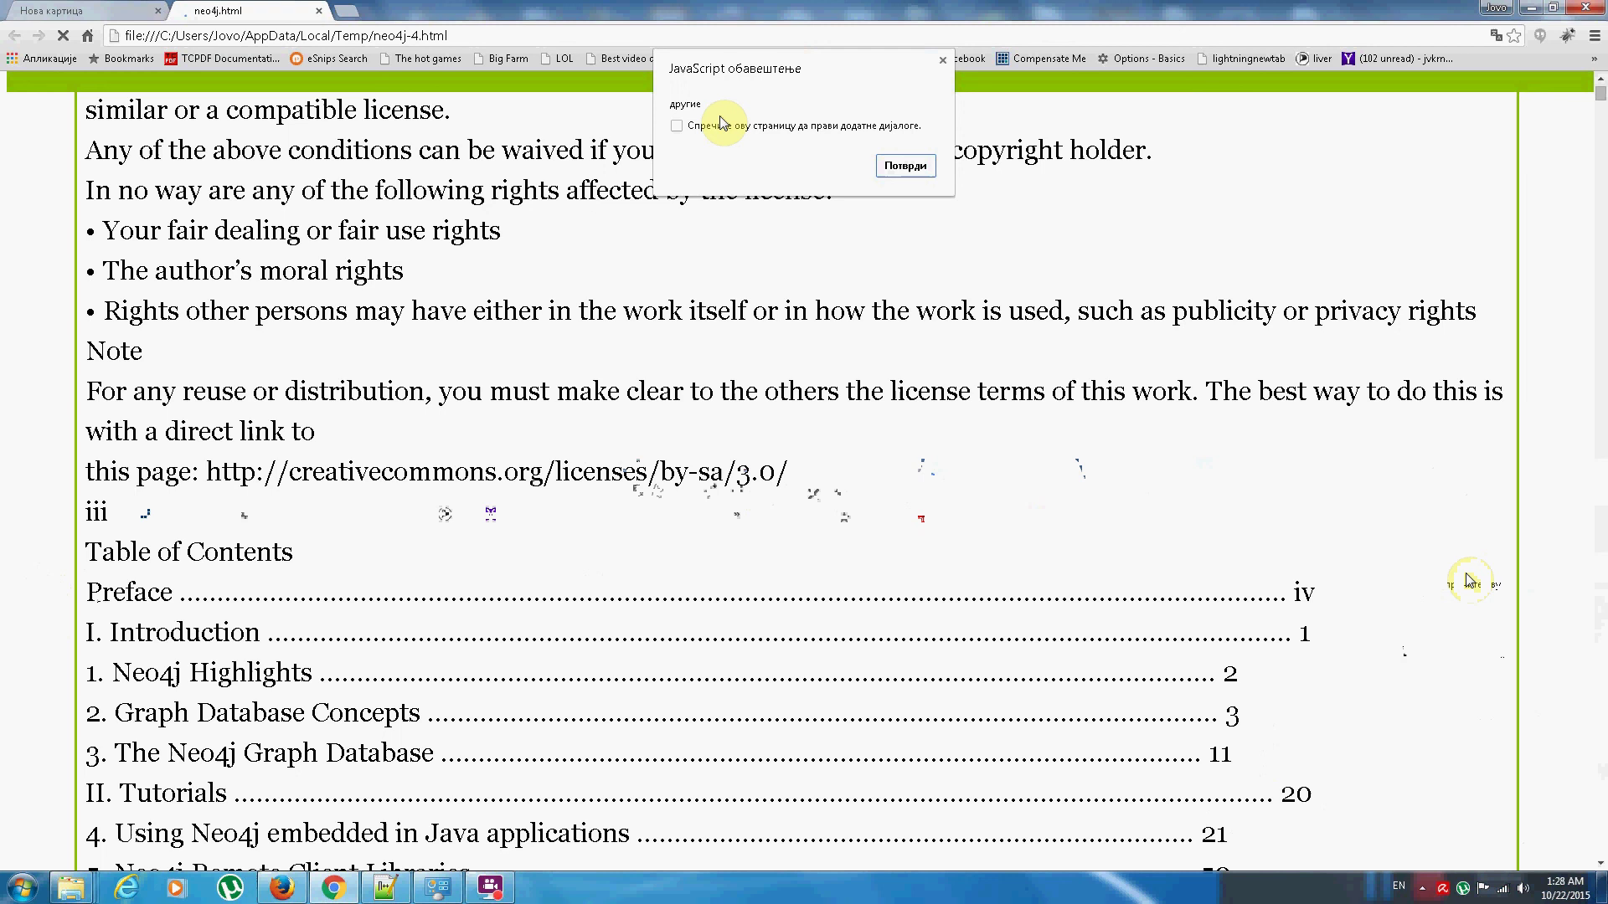
pyautogui.click(905, 167)
pyautogui.scroll(-20, 726, 426)
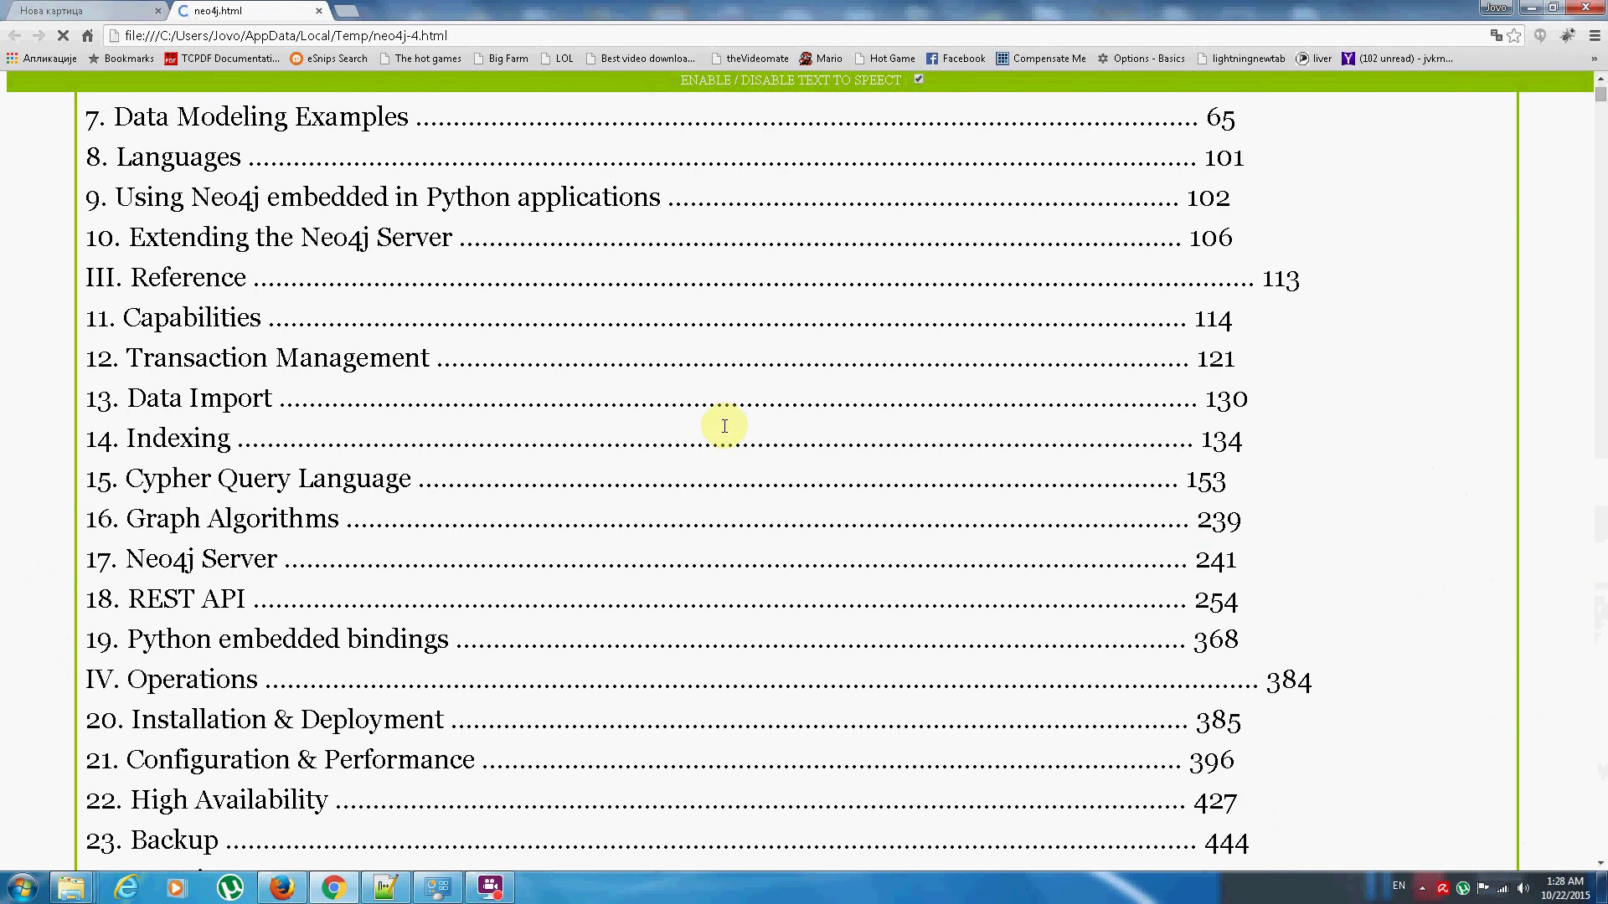
pyautogui.scroll(-15, 725, 425)
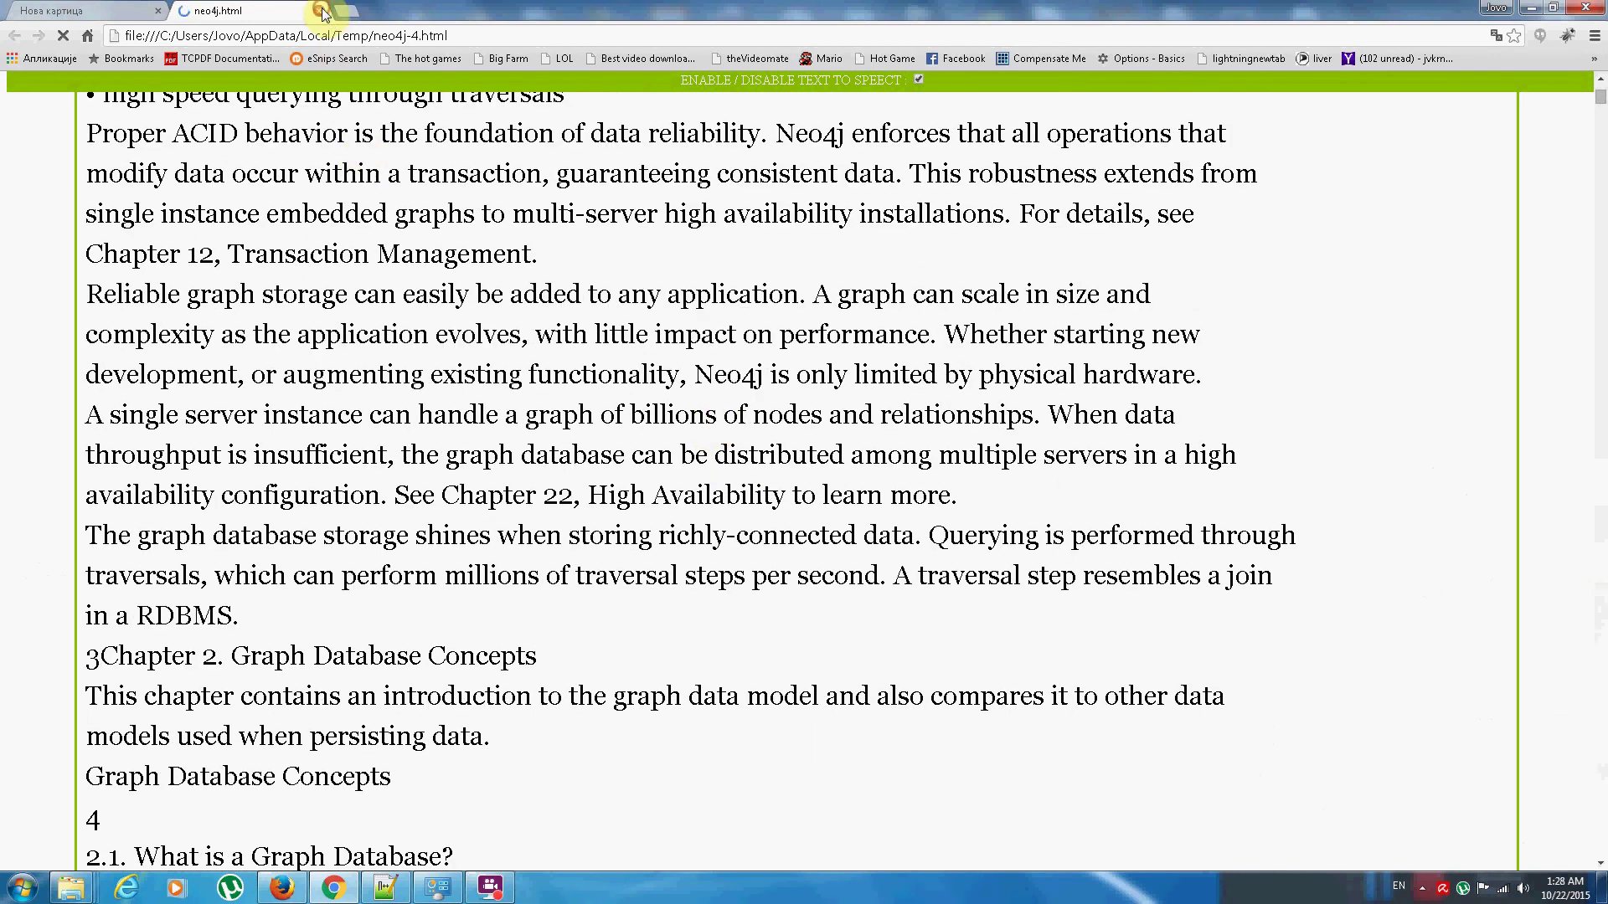
pyautogui.hotkey('ctrl', 'w')
# Back on the embedder page, highlight the 50 mb file size limit, then scroll back up
pyautogui.click(284, 888)
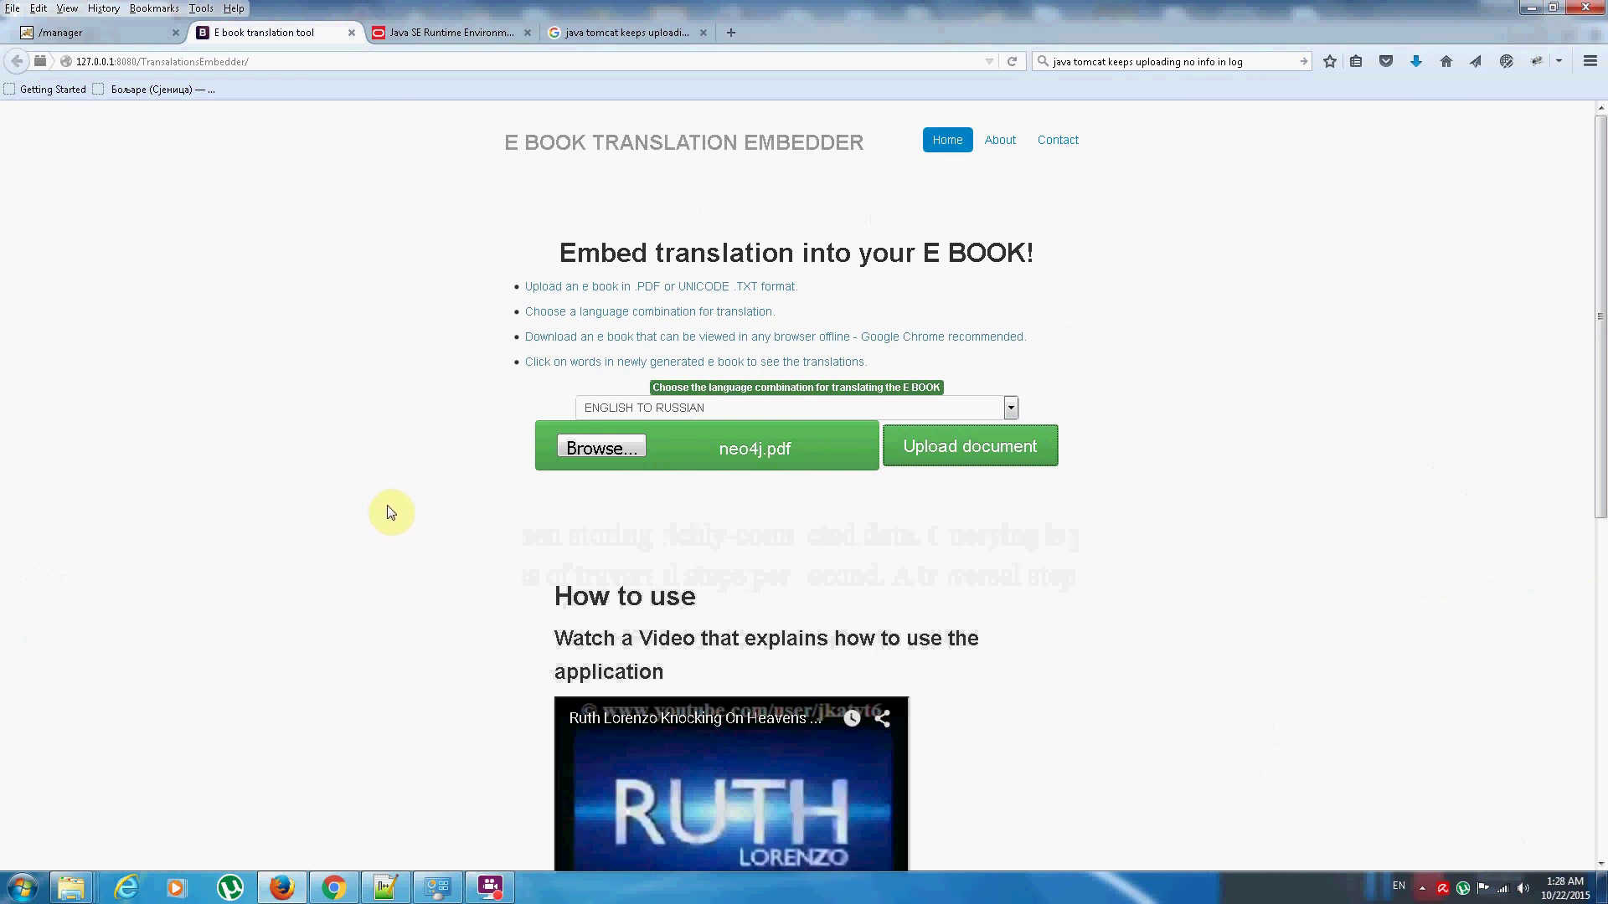
pyautogui.scroll(-5, 392, 516)
pyautogui.scroll(-2, 391, 516)
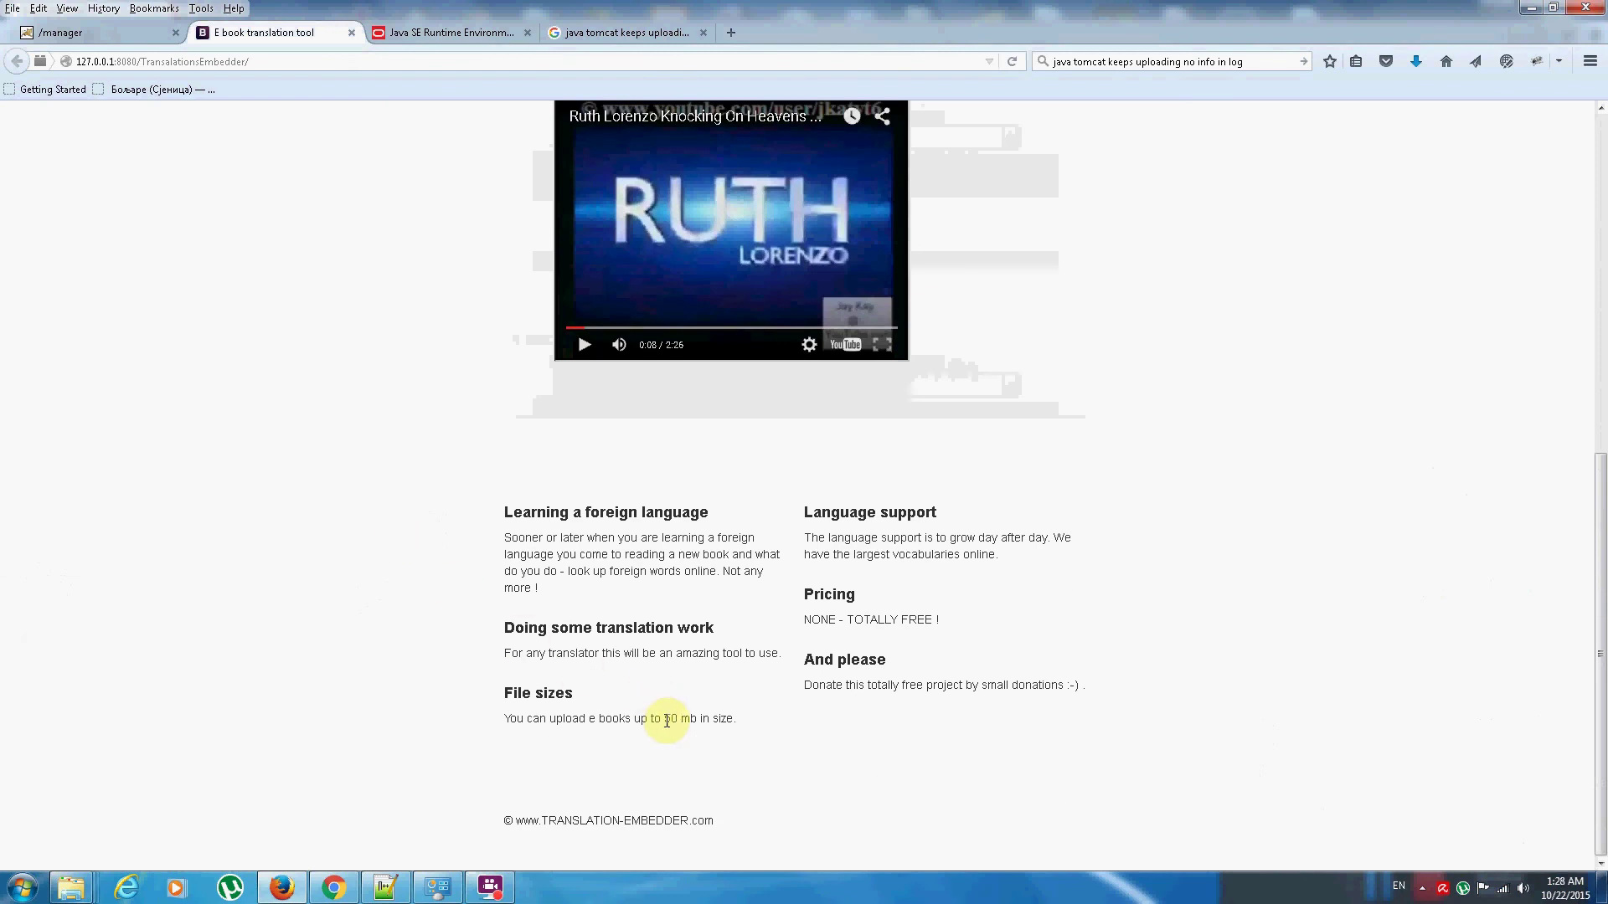
pyautogui.moveTo(667, 718); pyautogui.dragTo(726, 718)
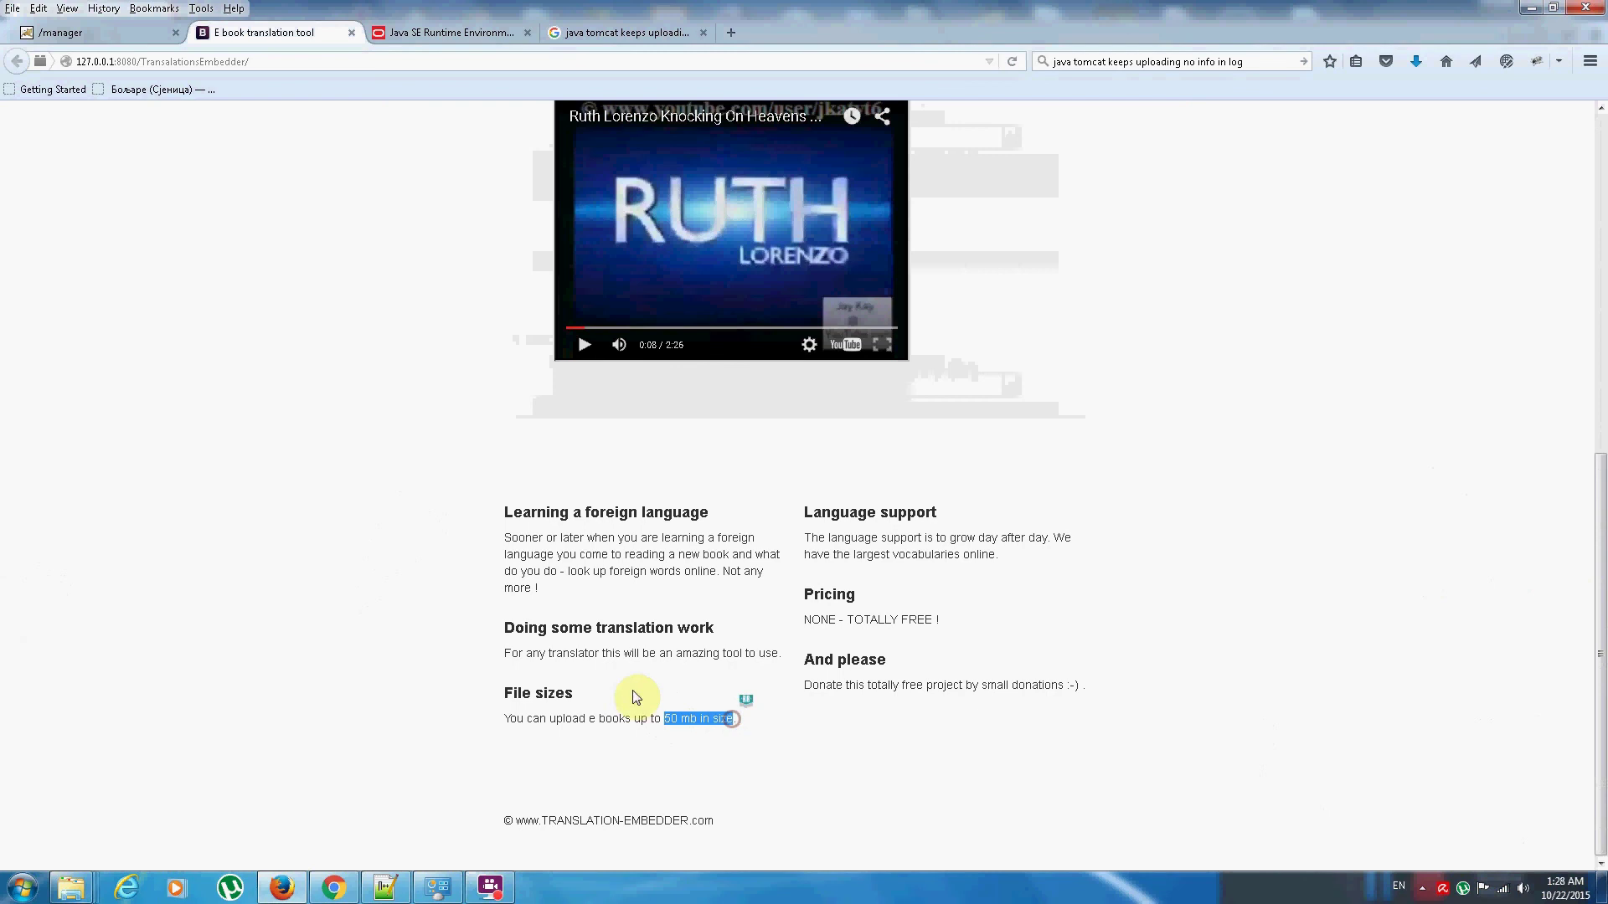
pyautogui.scroll(8, 402, 562)
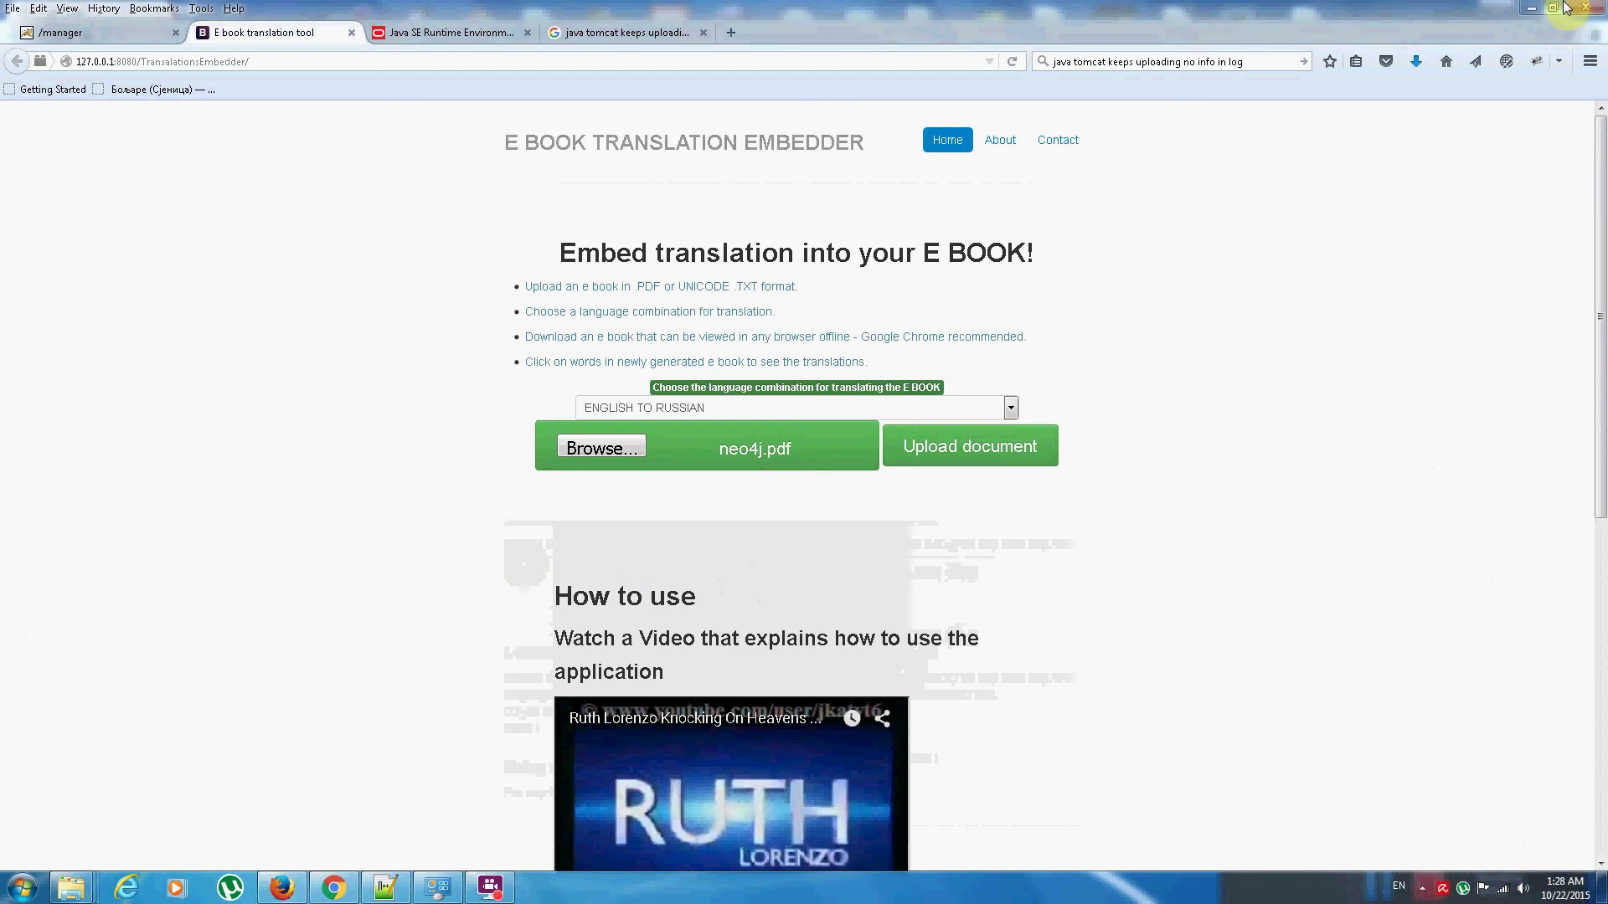
# Minimize the browsers to reveal the desktop and move the BB FlashBack recorder to mid-screen
pyautogui.click(1533, 6)
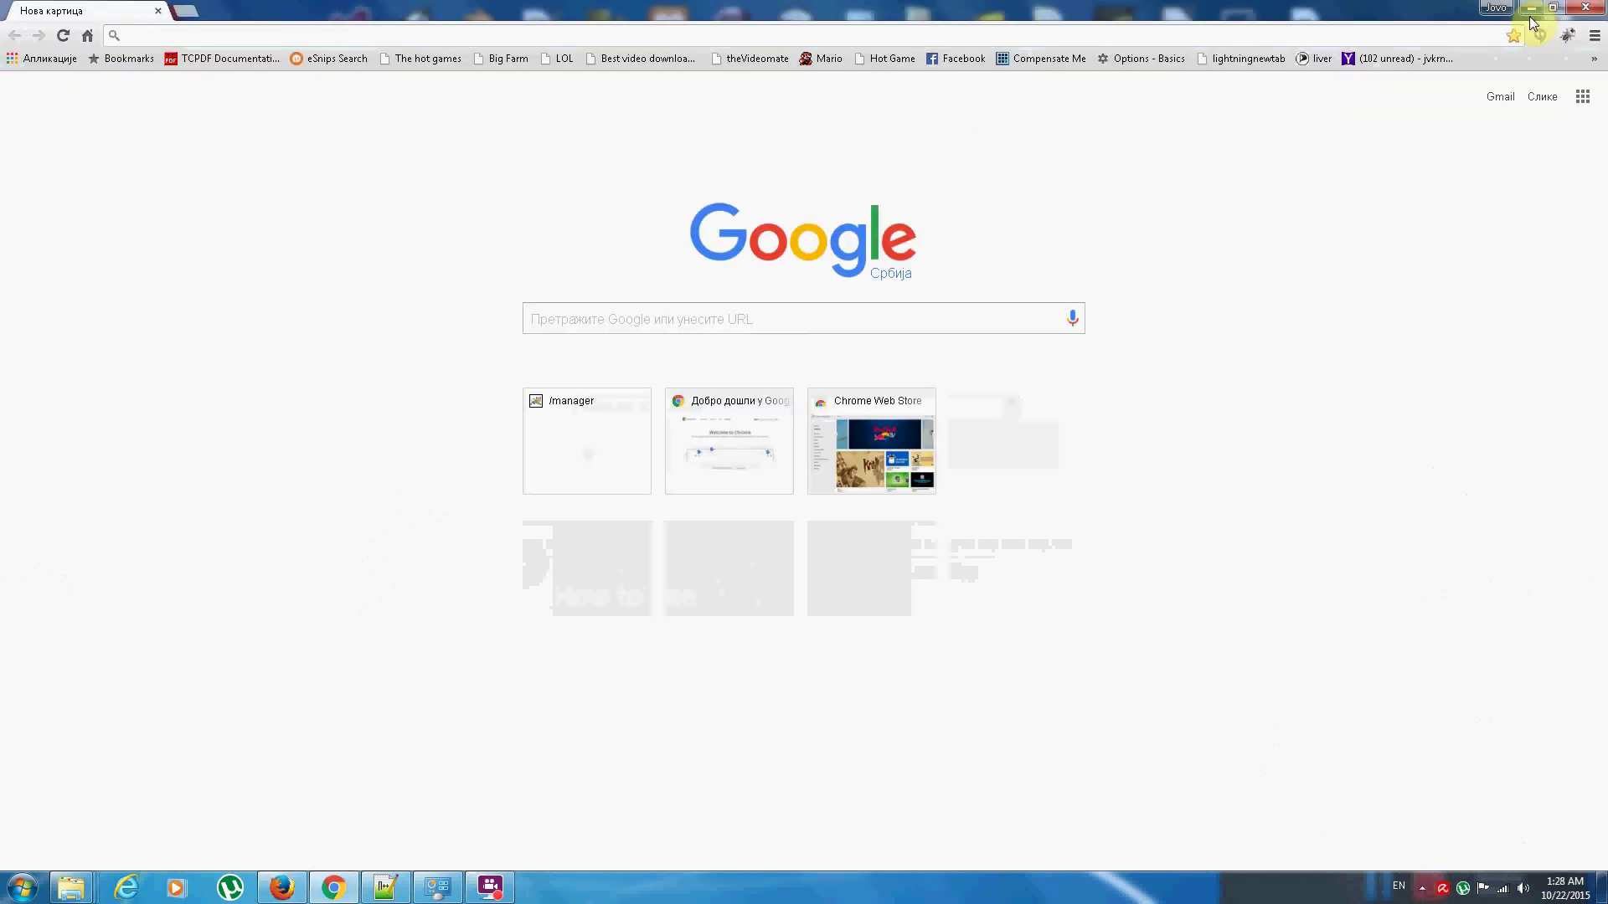
pyautogui.click(1599, 896)
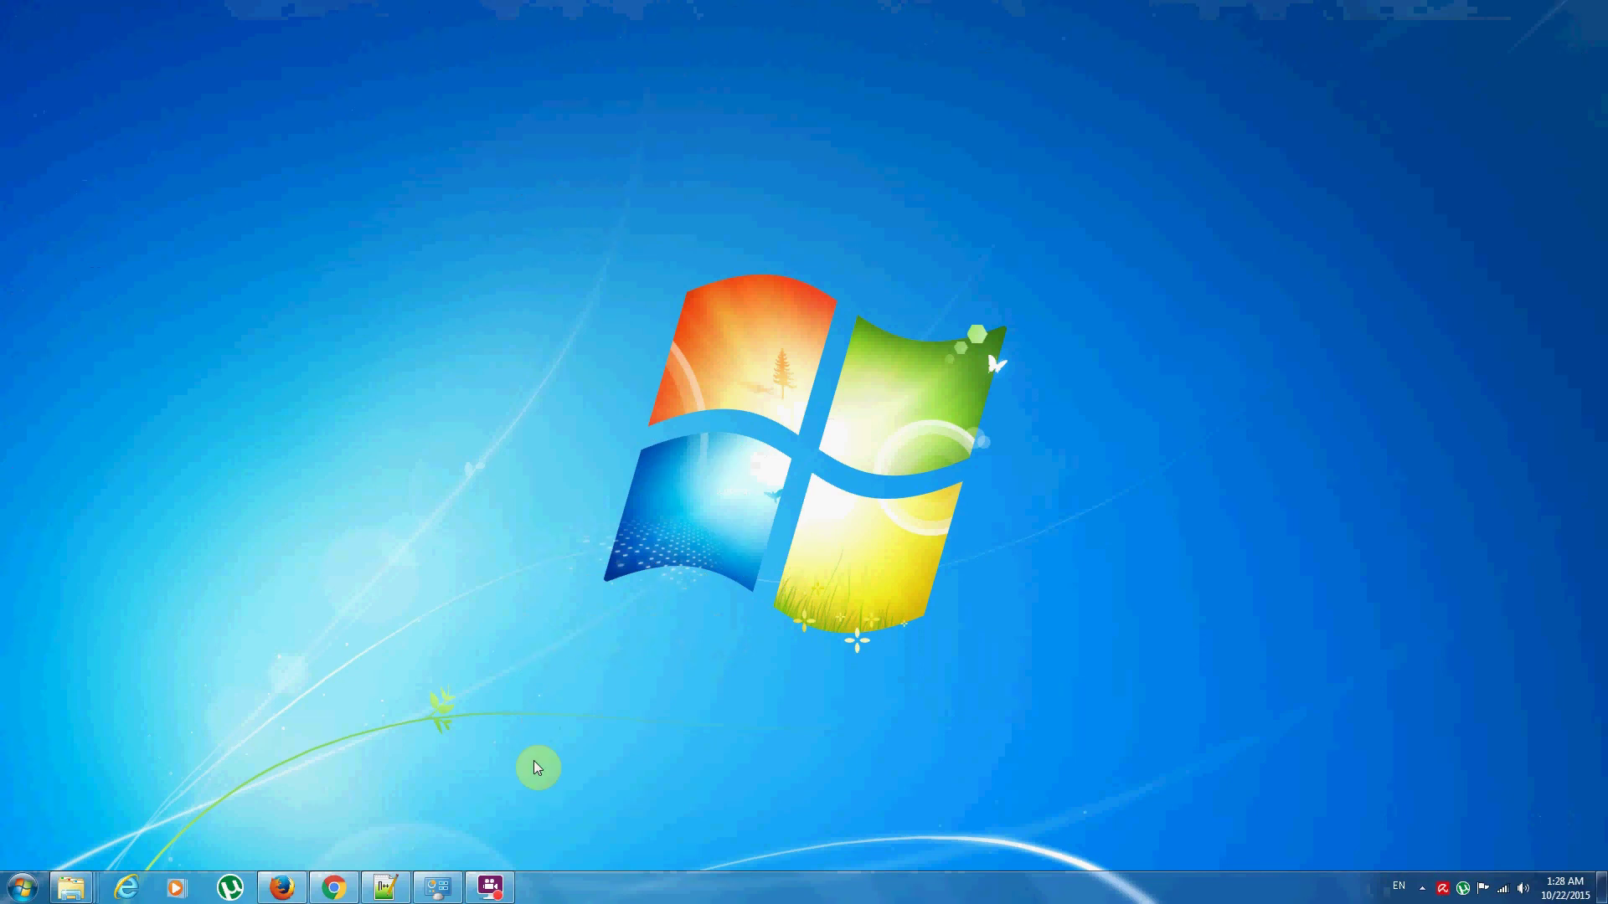
pyautogui.click(1563, 798)
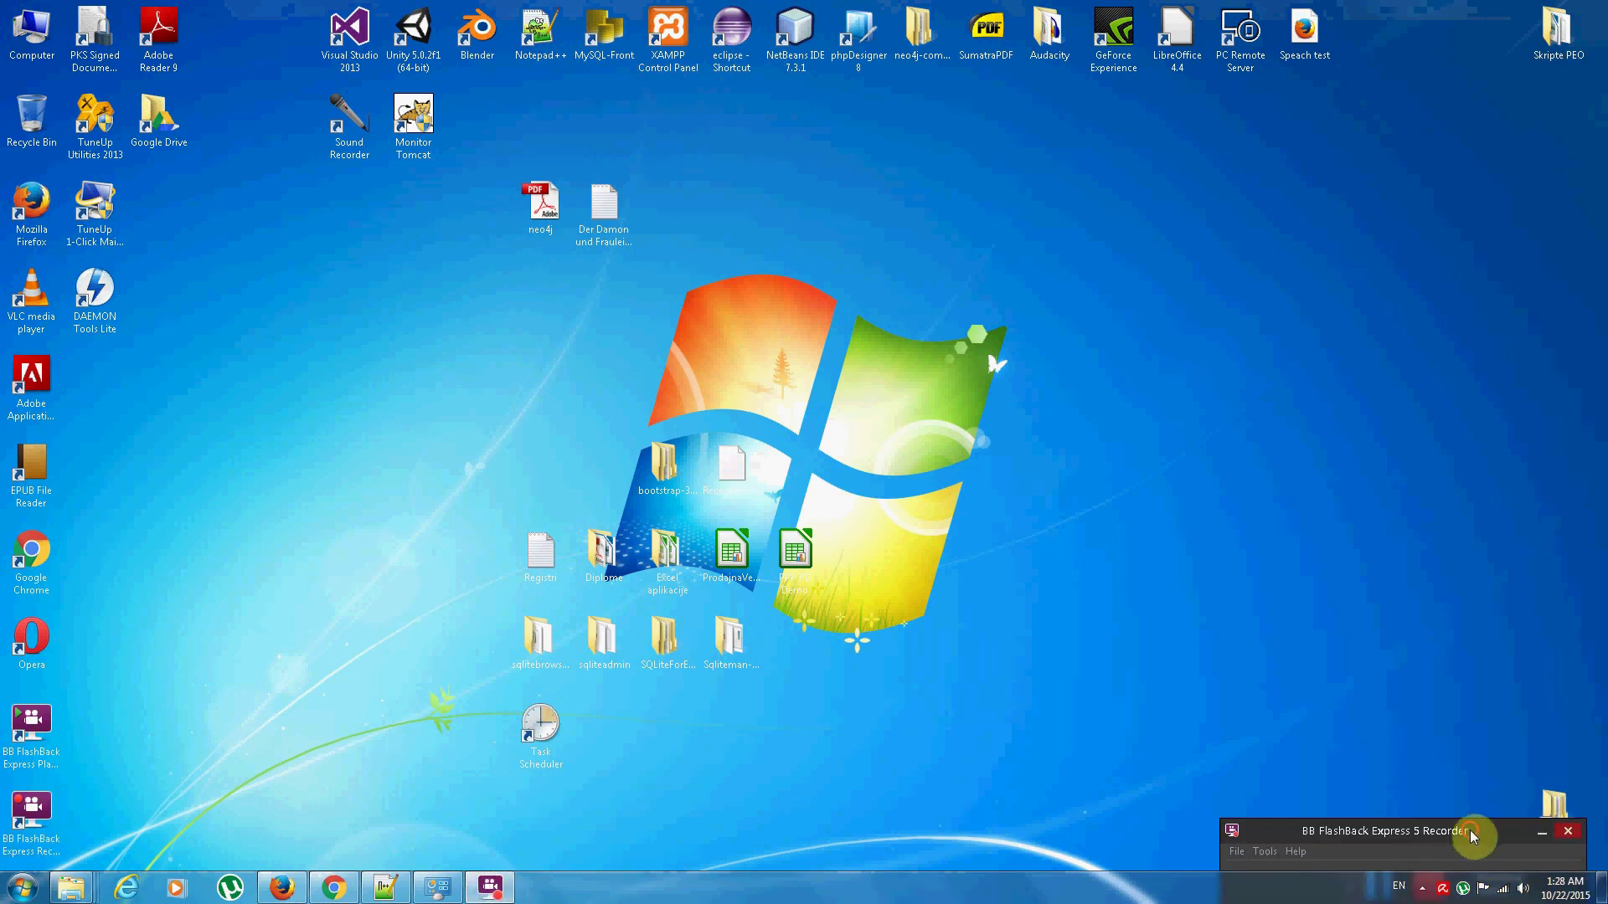
pyautogui.moveTo(1472, 831); pyautogui.dragTo(1421, 506)
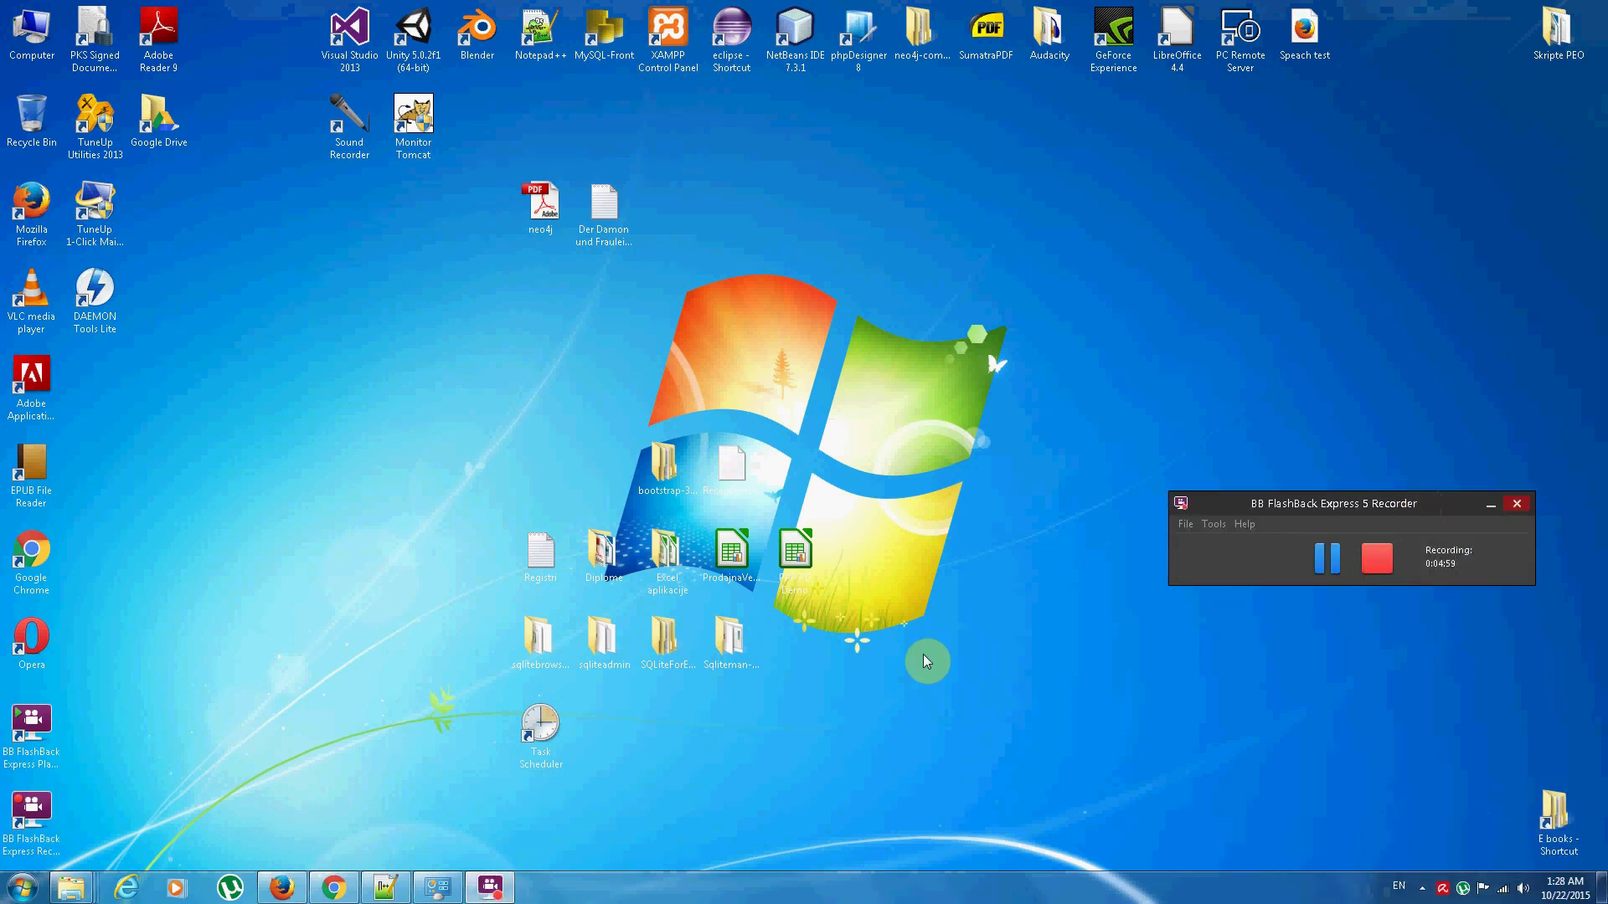